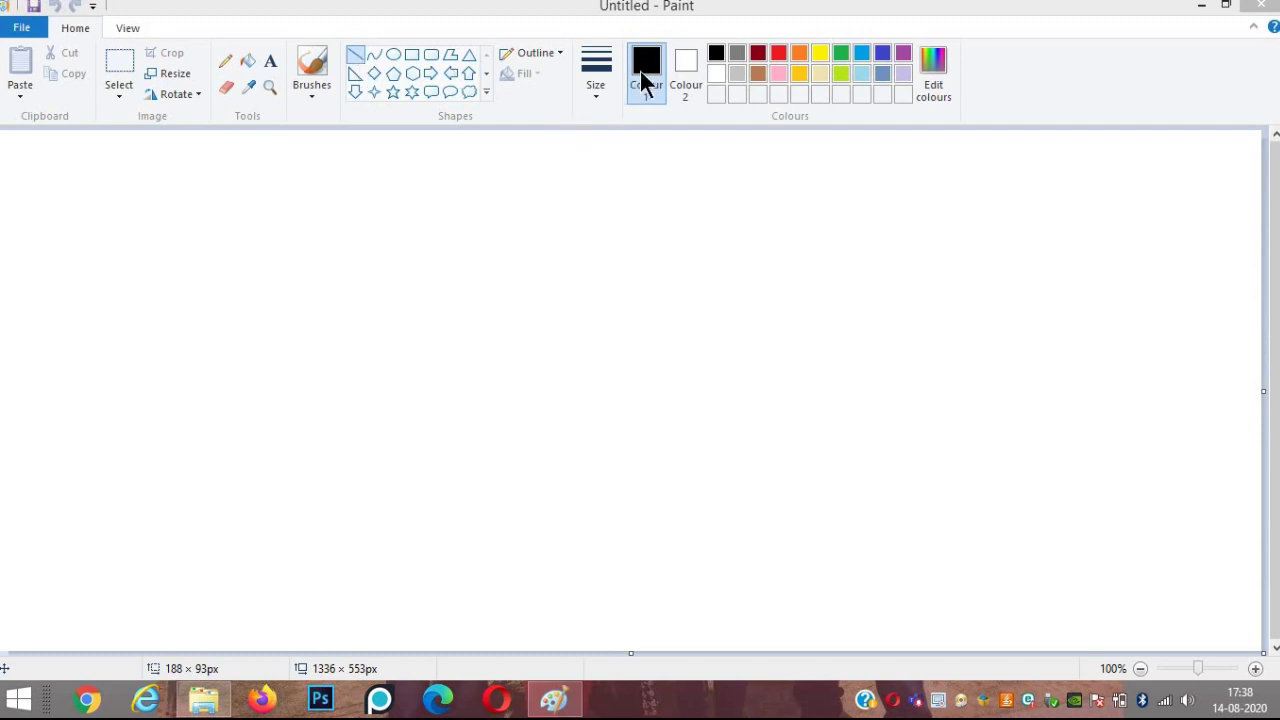
# Step: Draw a long horizontal black line near the top-left and a vertical line below its left end
pyautogui.moveTo(123, 222); pyautogui.dragTo(549, 230)
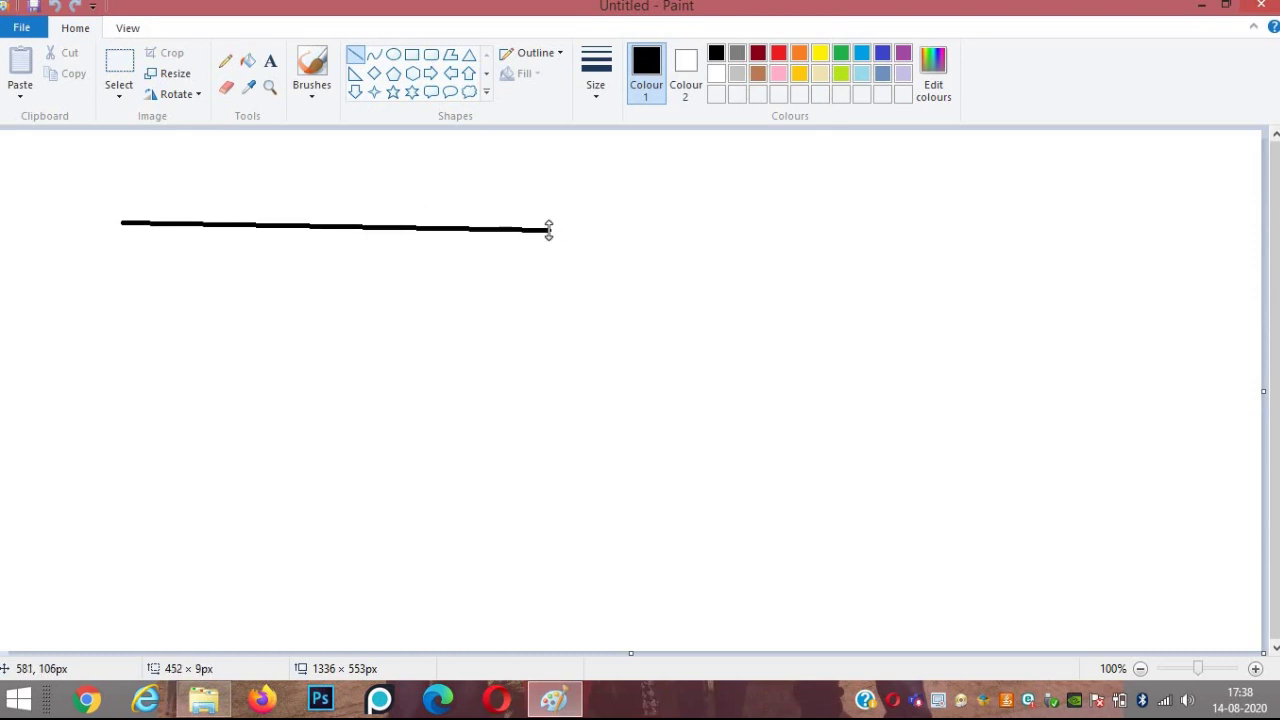
pyautogui.moveTo(100, 276); pyautogui.dragTo(100, 436)
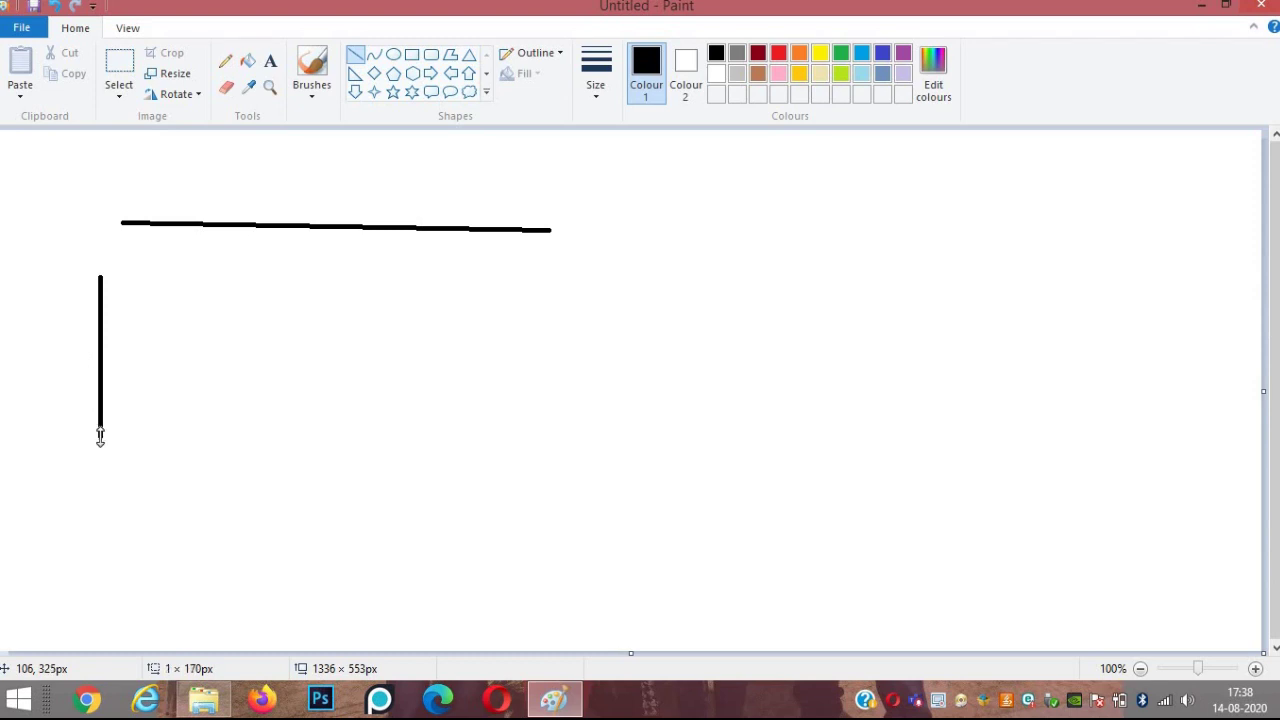
pyautogui.click(374, 55)
# Step: Draw a vertical curve on the right side and bend it leftward
pyautogui.moveTo(823, 200); pyautogui.dragTo(823, 207)
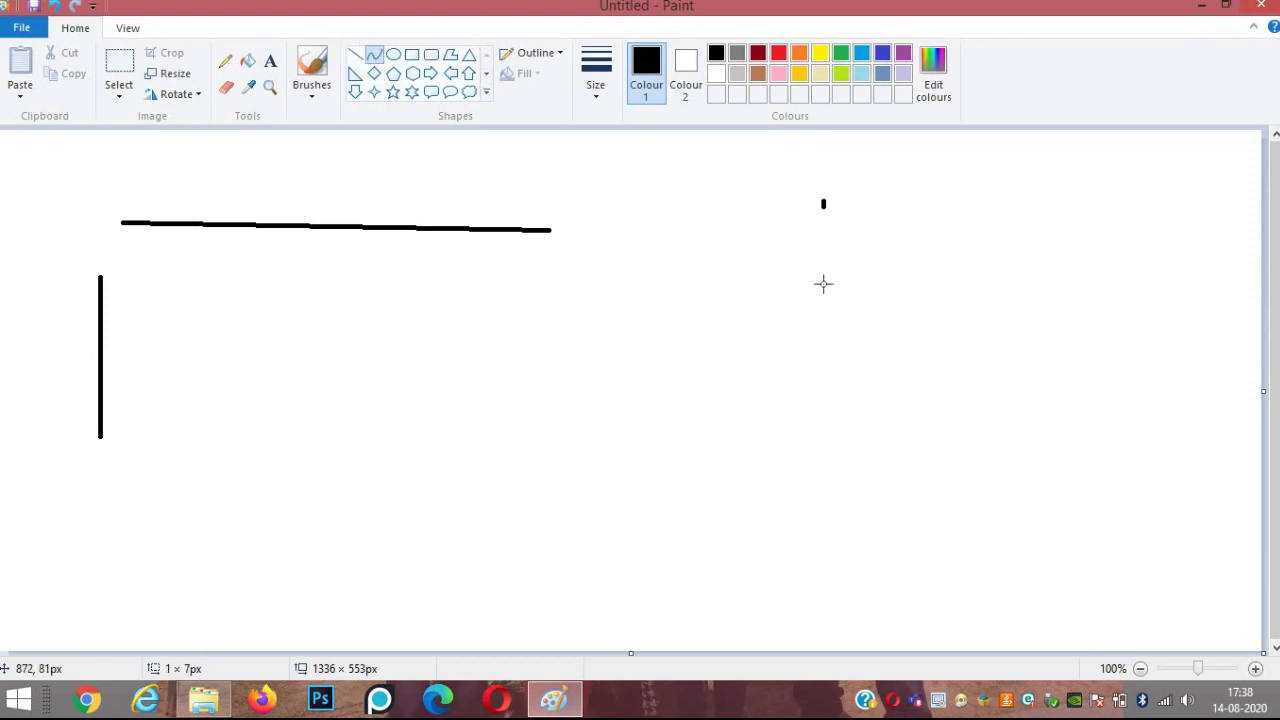
pyautogui.moveTo(823, 284); pyautogui.dragTo(823, 405)
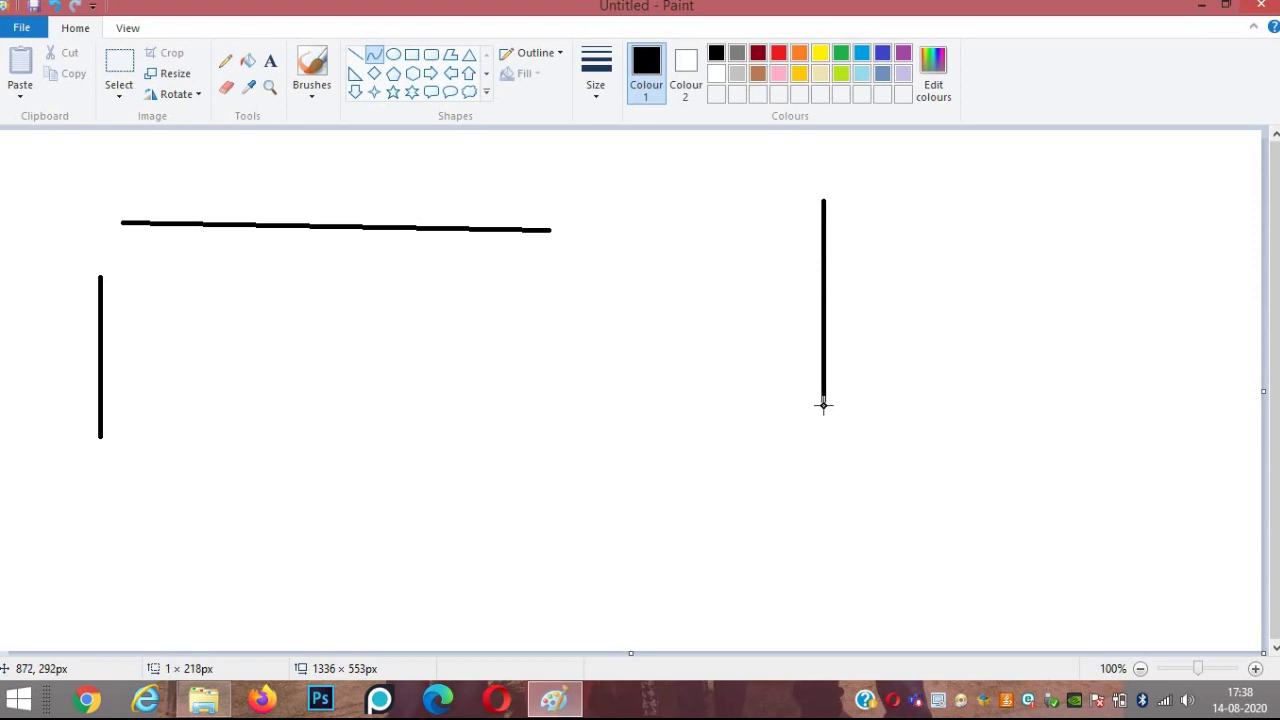
pyautogui.moveTo(823, 300); pyautogui.dragTo(760, 306)
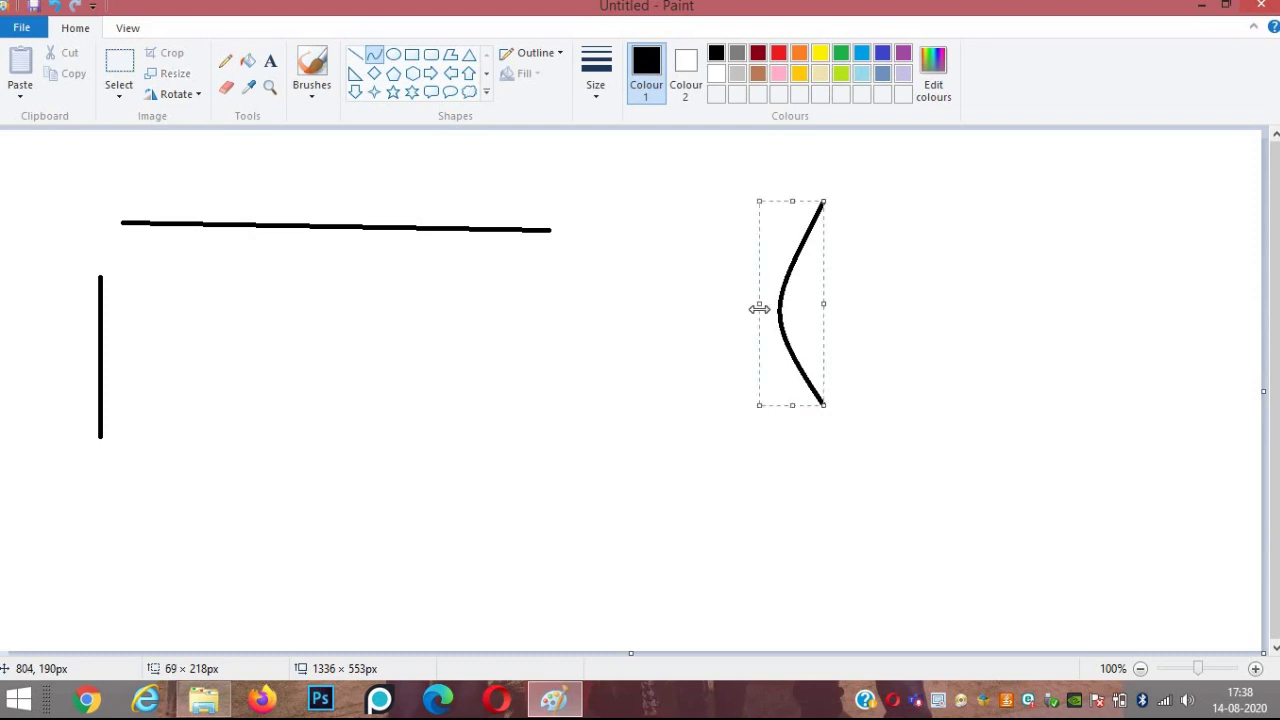
pyautogui.click(705, 272)
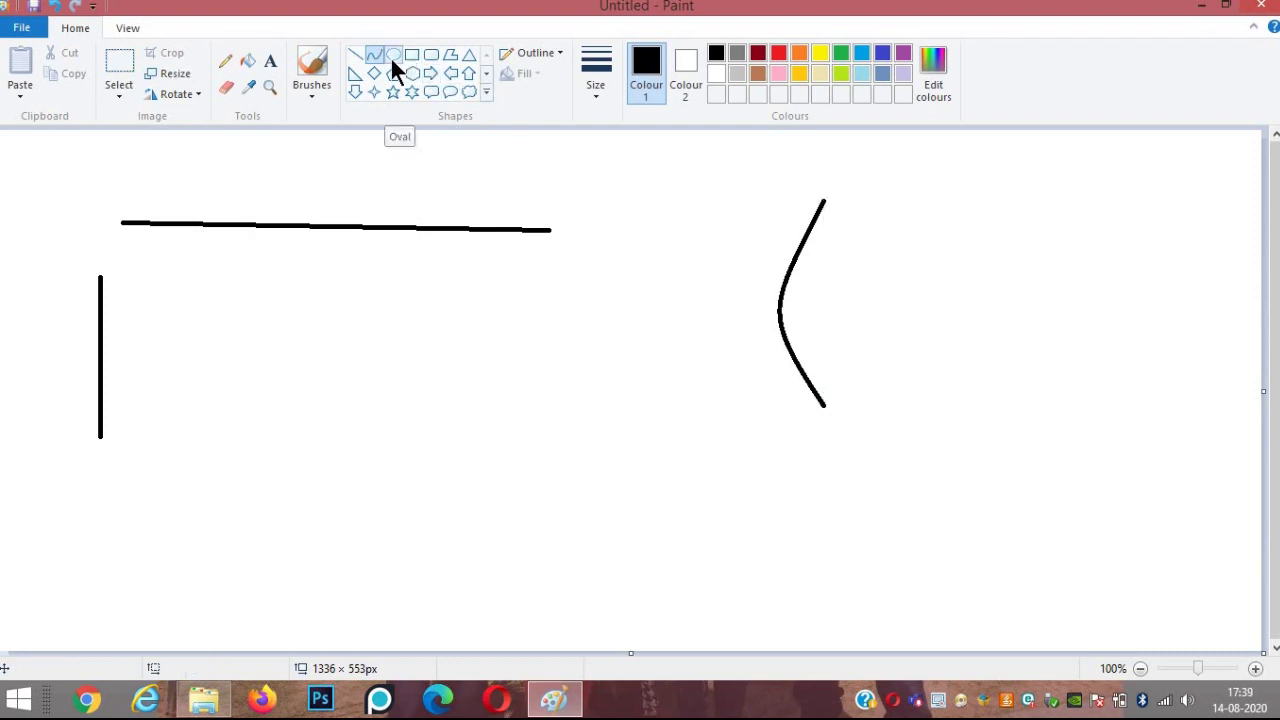
# Step: Draw a circle below the horizontal line and a flat oval in the canvas middle
pyautogui.click(392, 58)
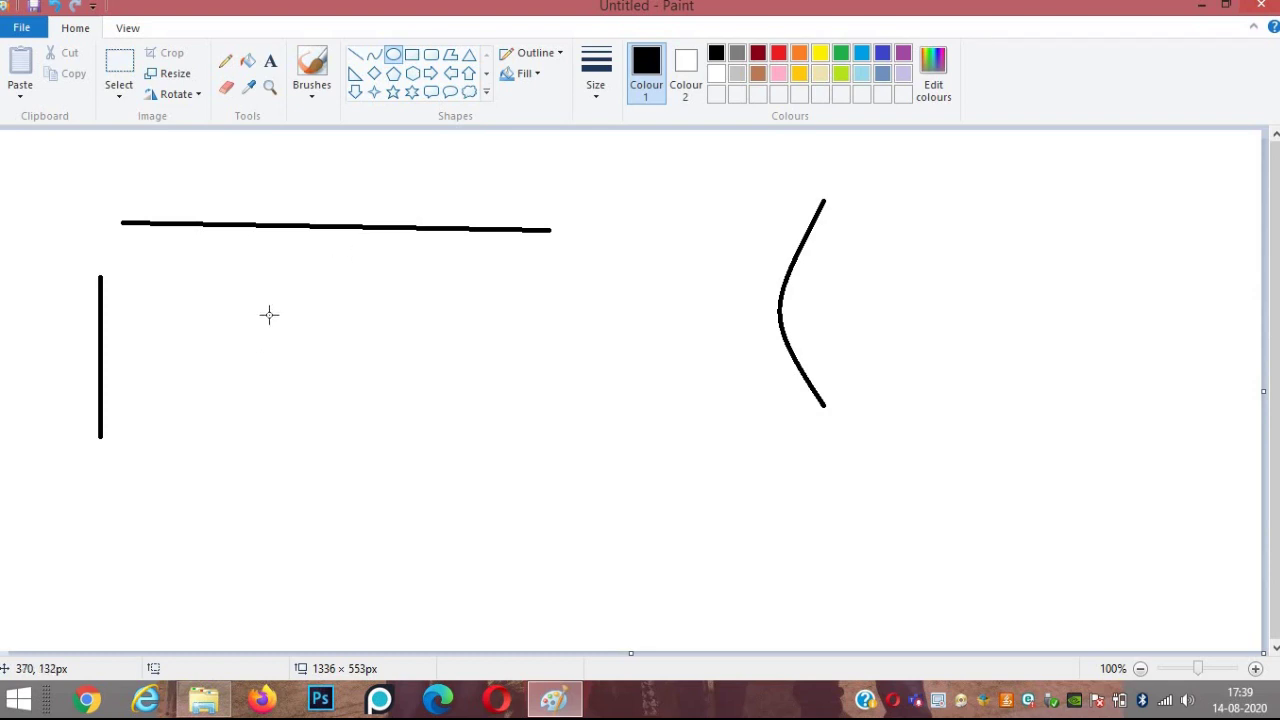
pyautogui.moveTo(263, 299); pyautogui.dragTo(433, 465)
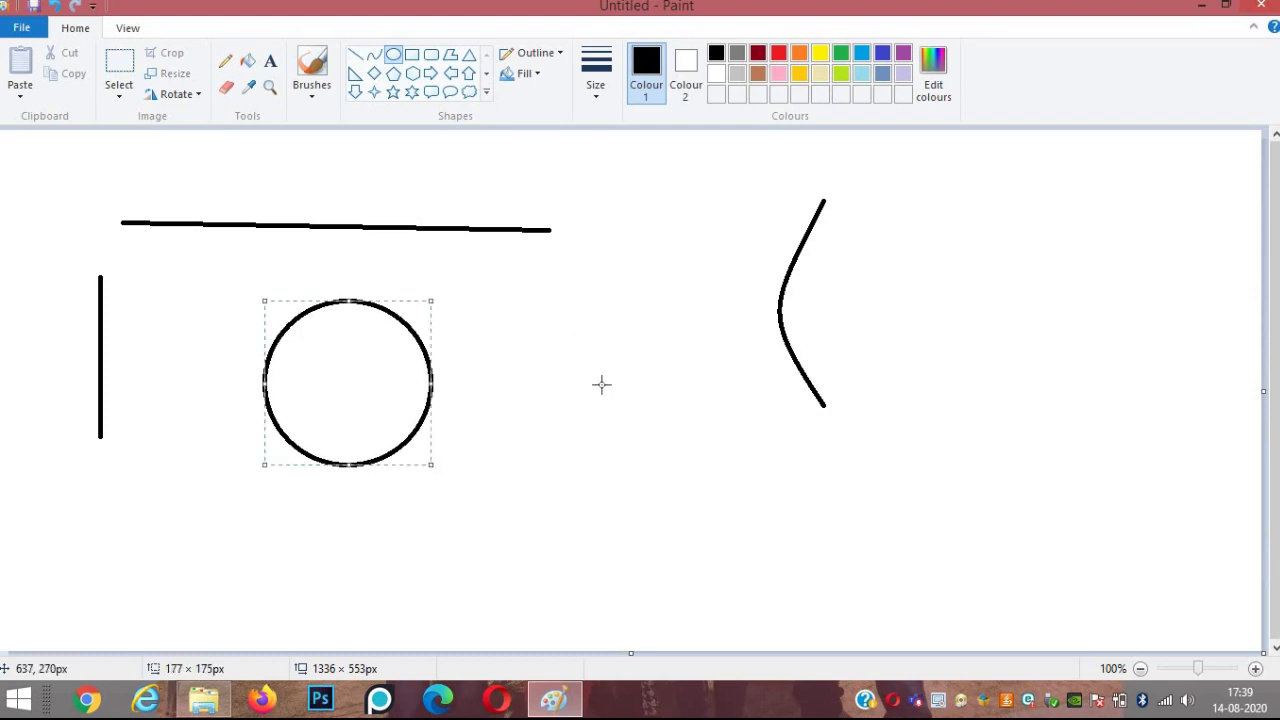
pyautogui.moveTo(546, 362); pyautogui.dragTo(712, 426)
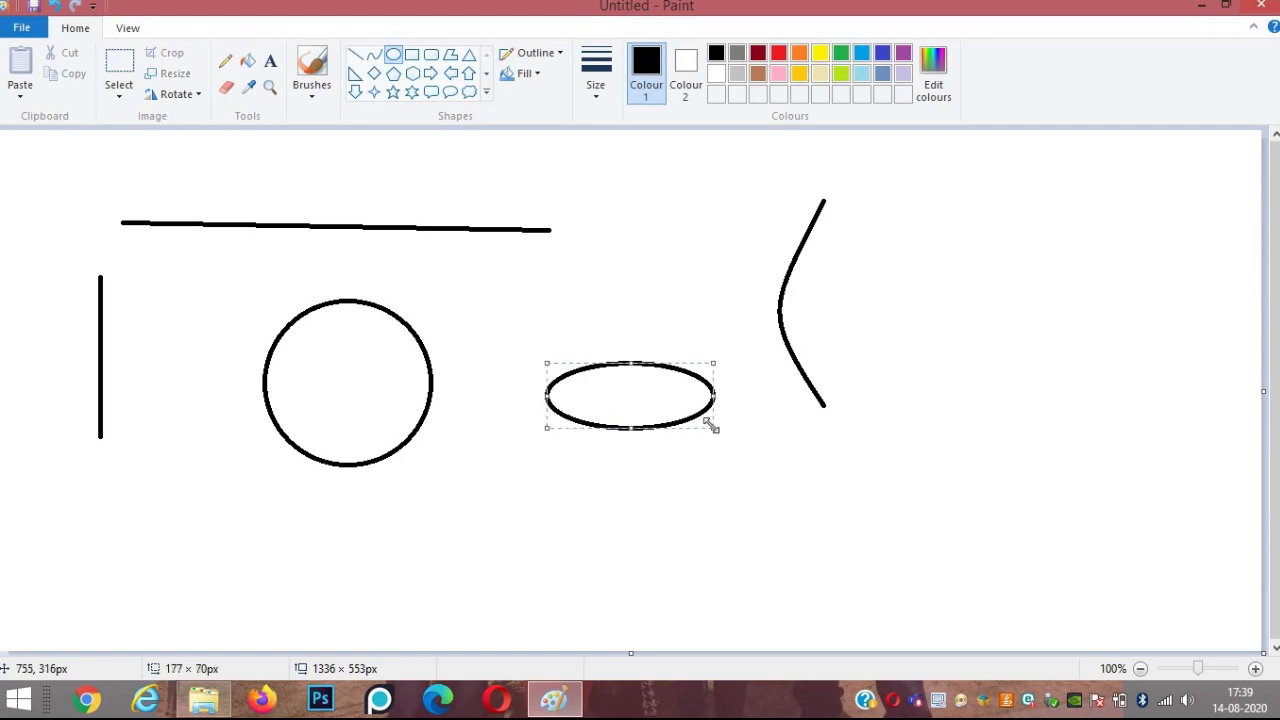
pyautogui.click(594, 277)
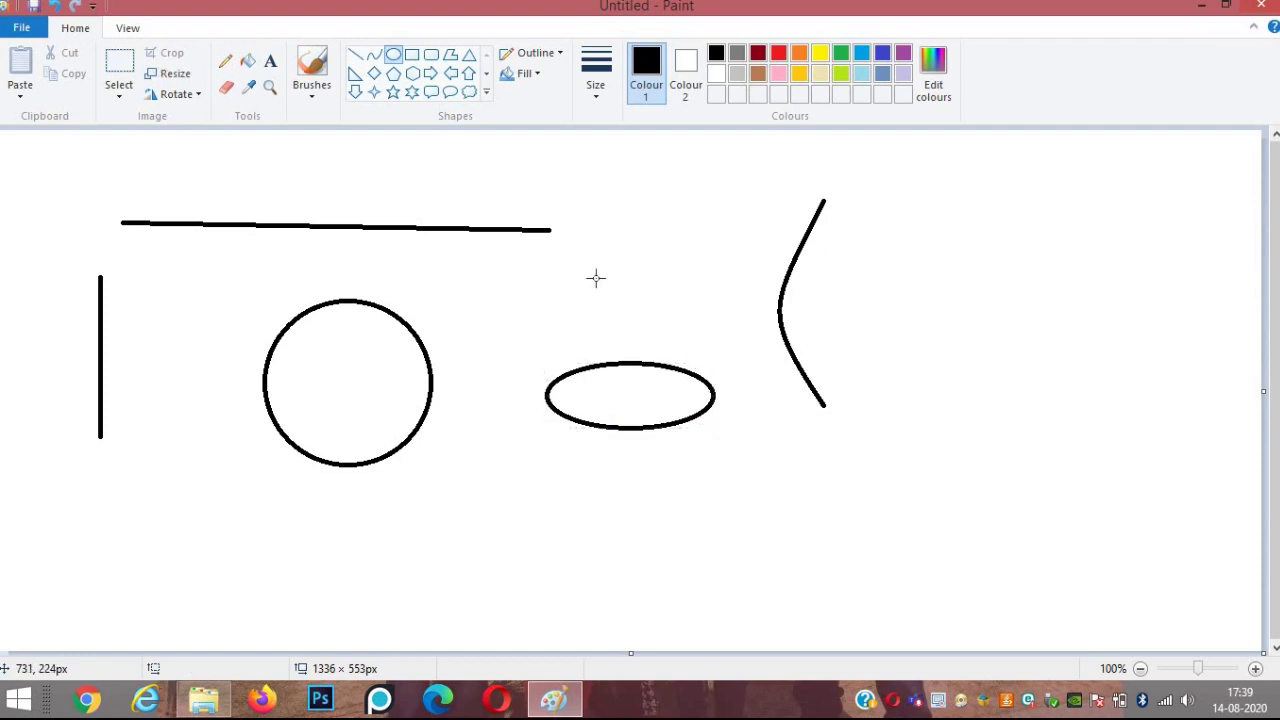
# Step: Draw a wide rectangle near the top-right and a square below it
pyautogui.click(415, 53)
pyautogui.moveTo(960, 172); pyautogui.dragTo(1213, 353)
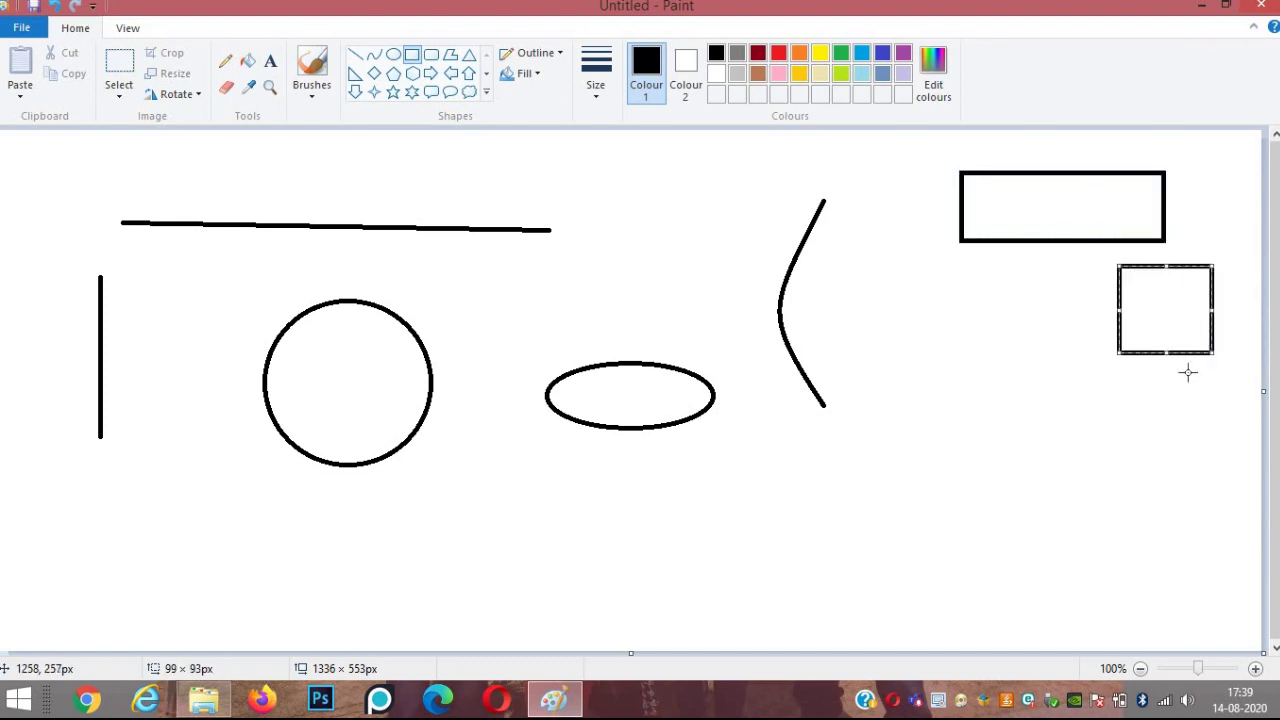
pyautogui.click(1189, 371)
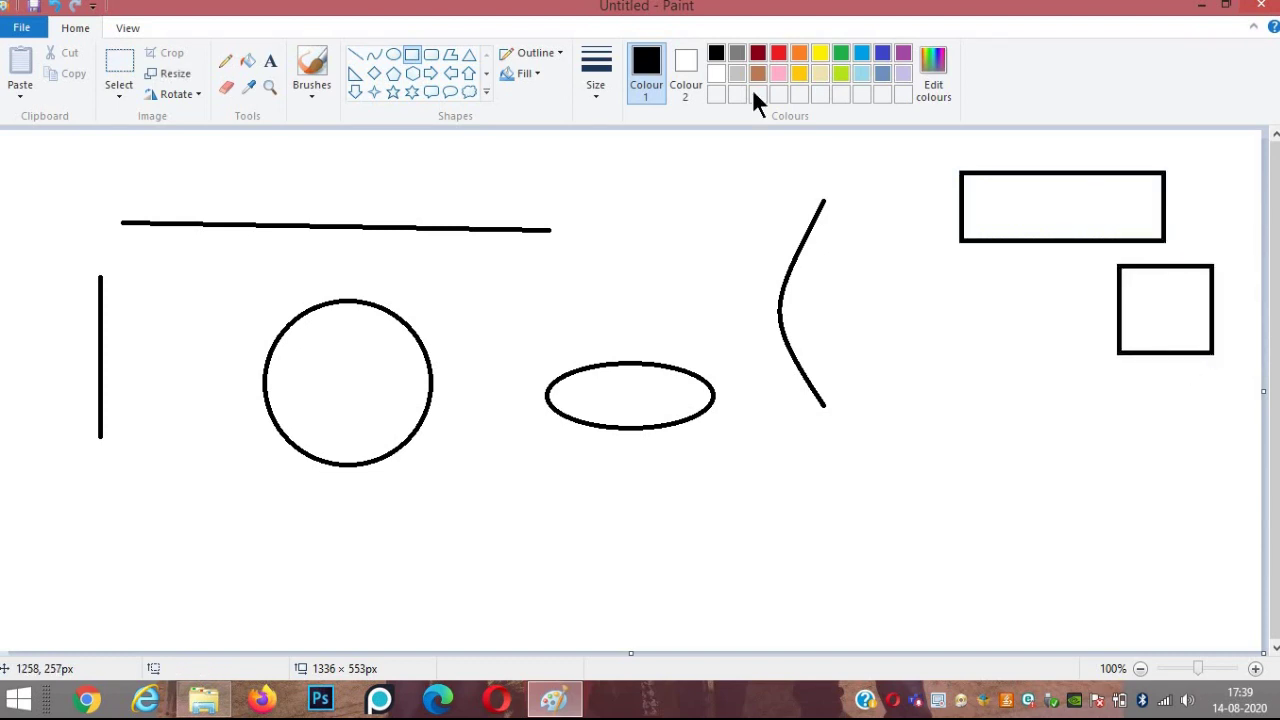
# Step: Add a rounded rectangle at the top centre and a five-sided polygon on the right
pyautogui.click(432, 55)
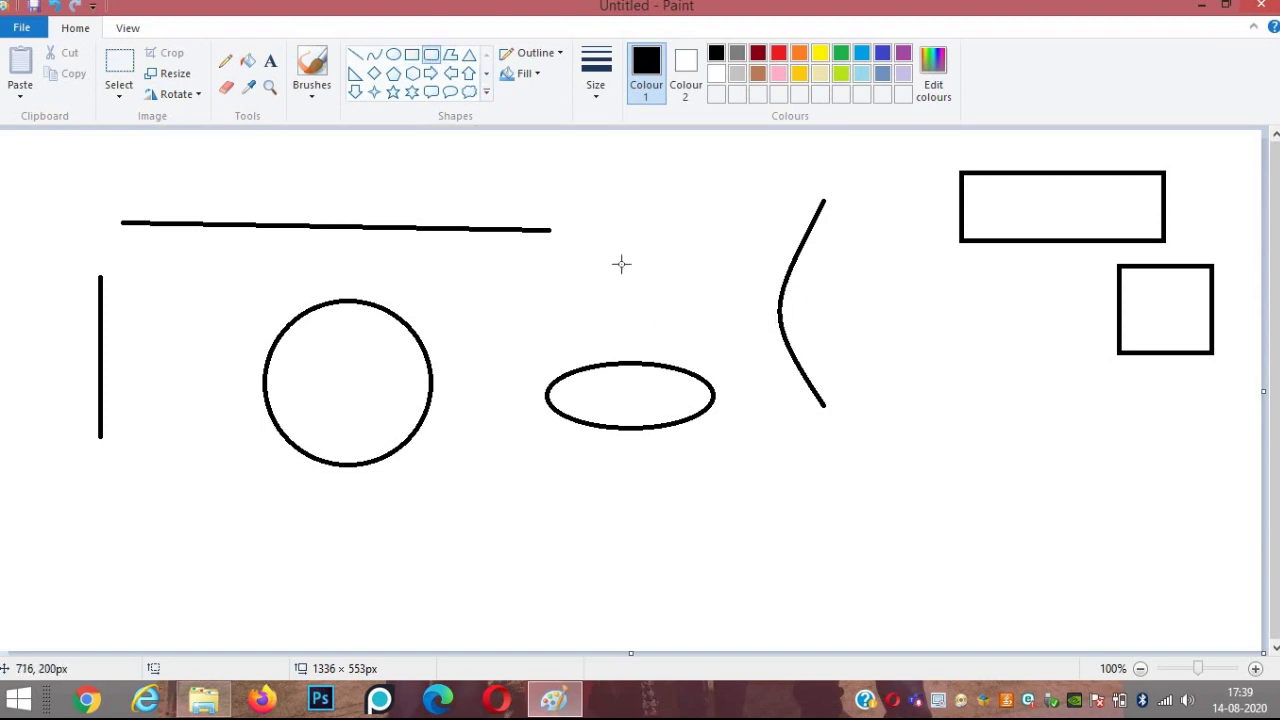
pyautogui.moveTo(626, 193); pyautogui.dragTo(726, 237)
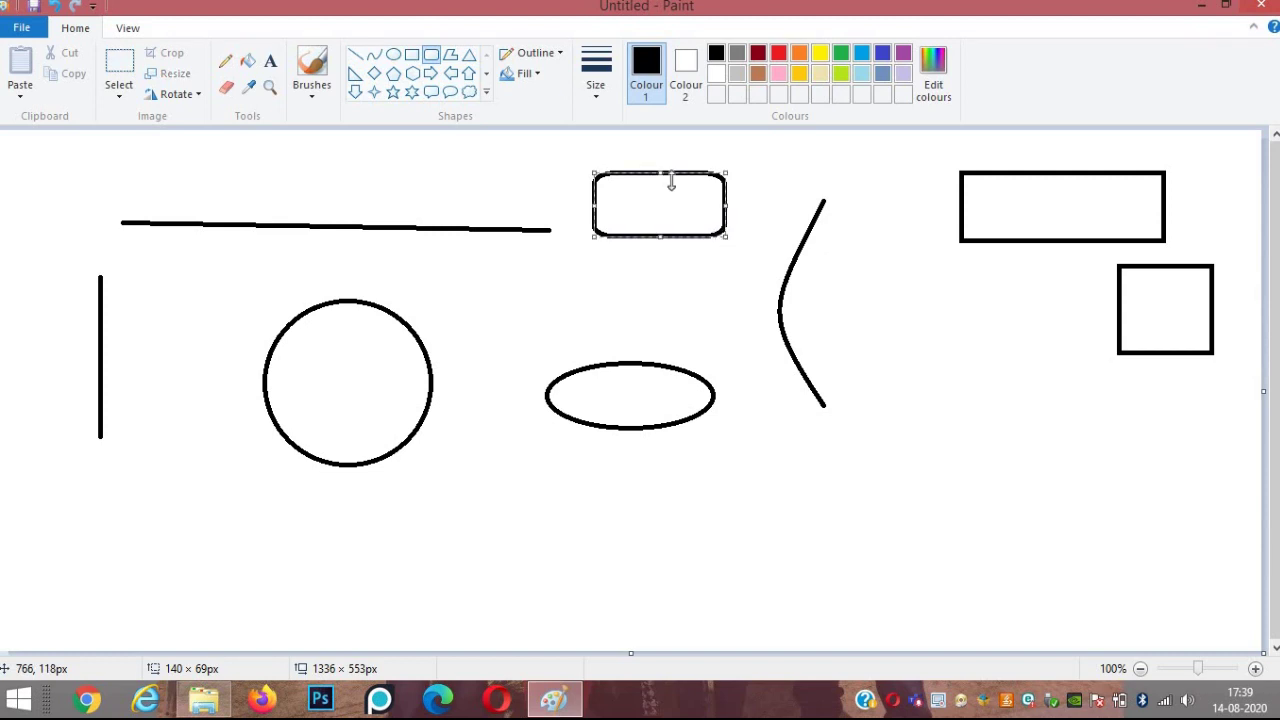
pyautogui.click(452, 56)
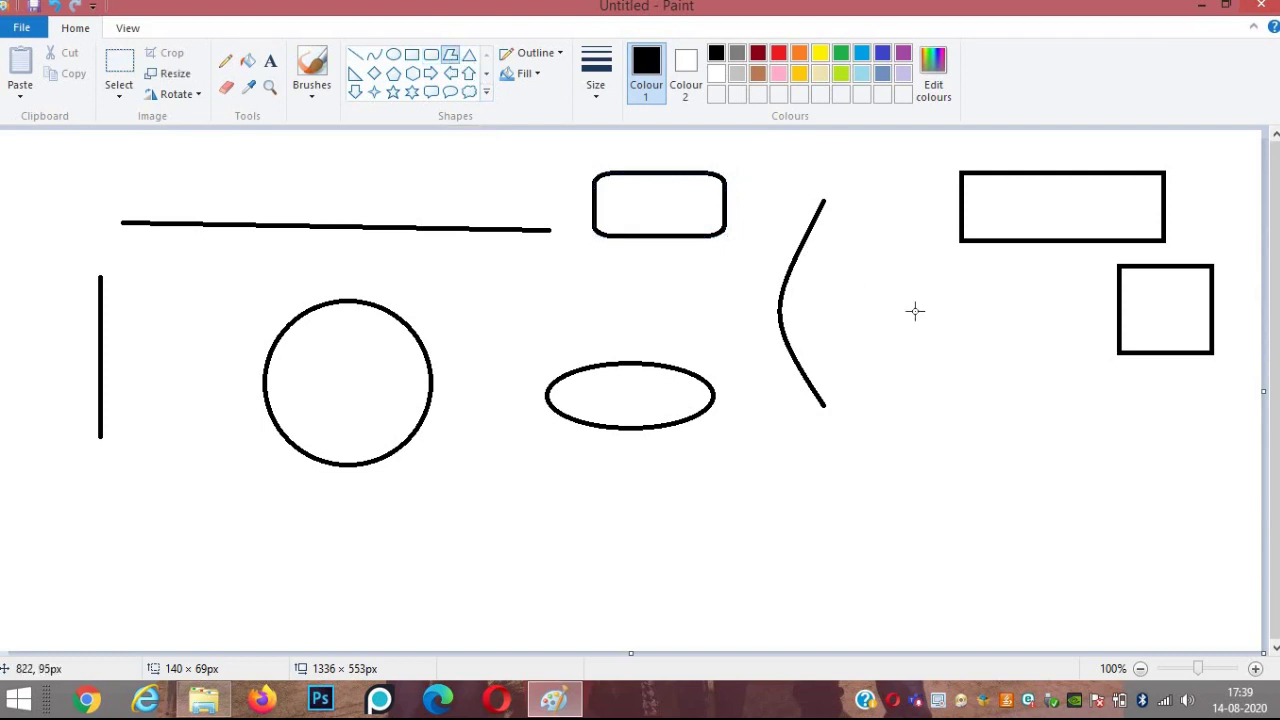
pyautogui.moveTo(944, 318); pyautogui.dragTo(890, 503)
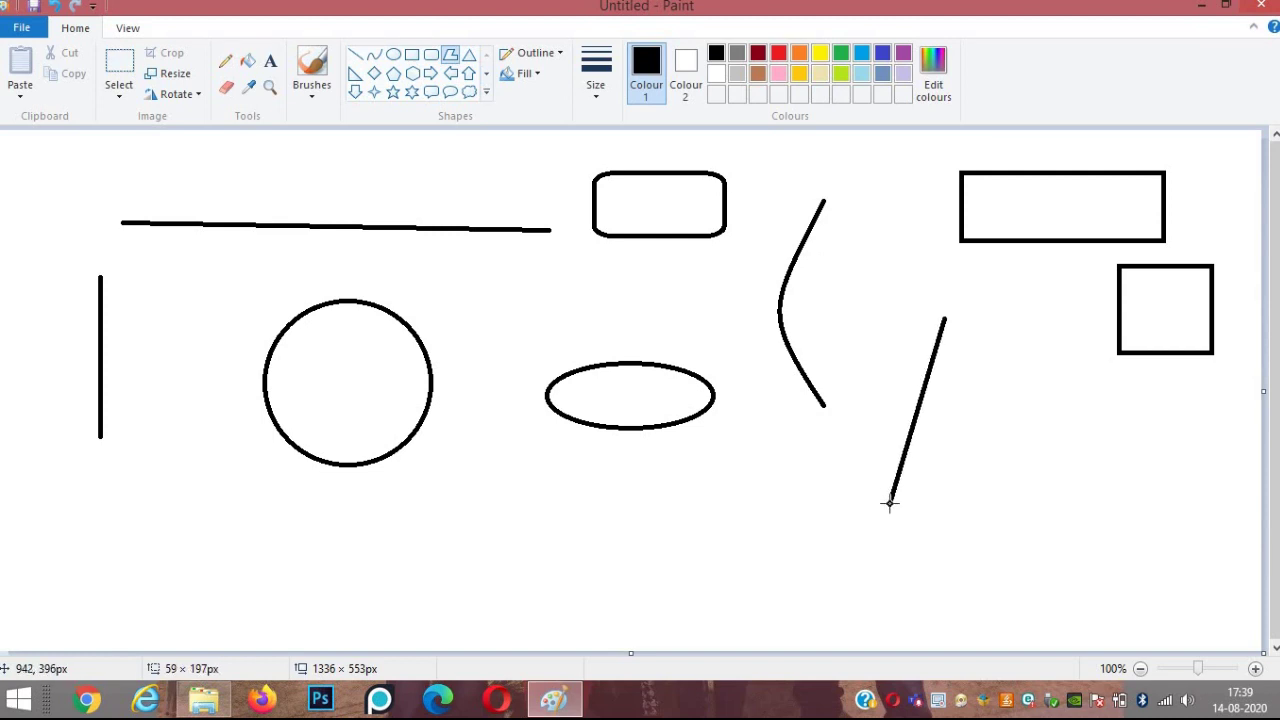
pyautogui.click(1053, 527)
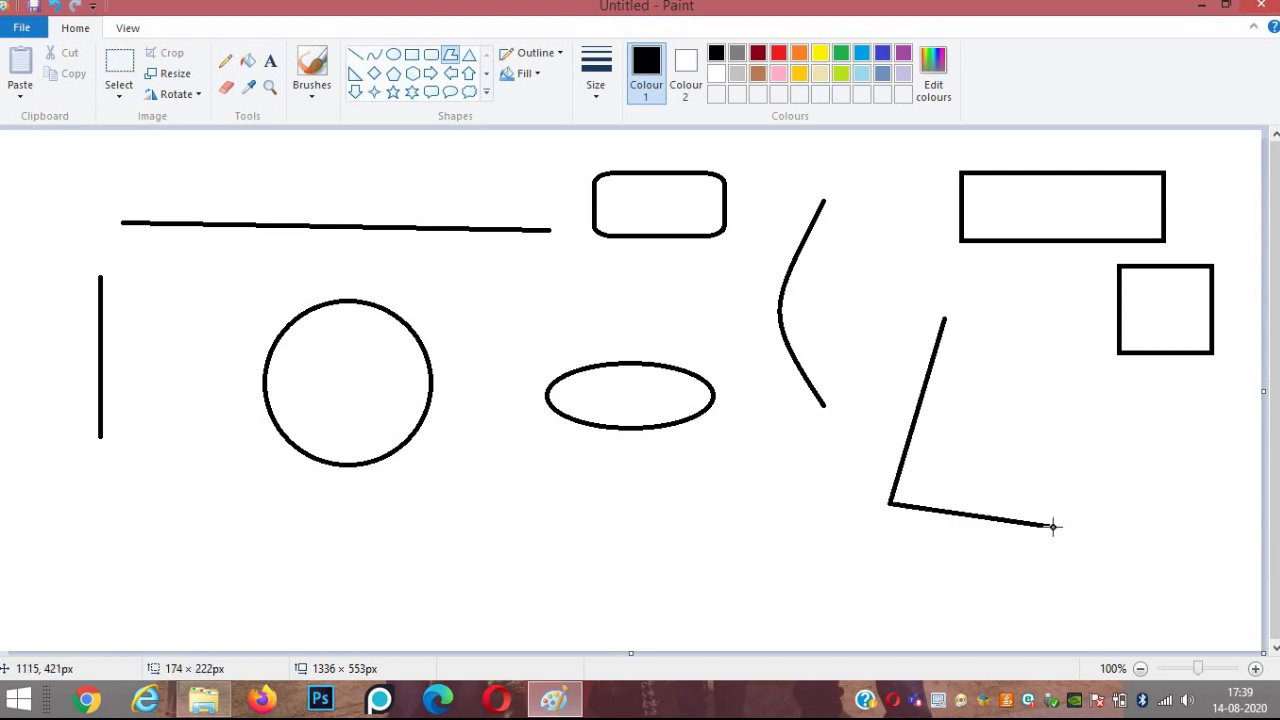
pyautogui.click(1100, 390)
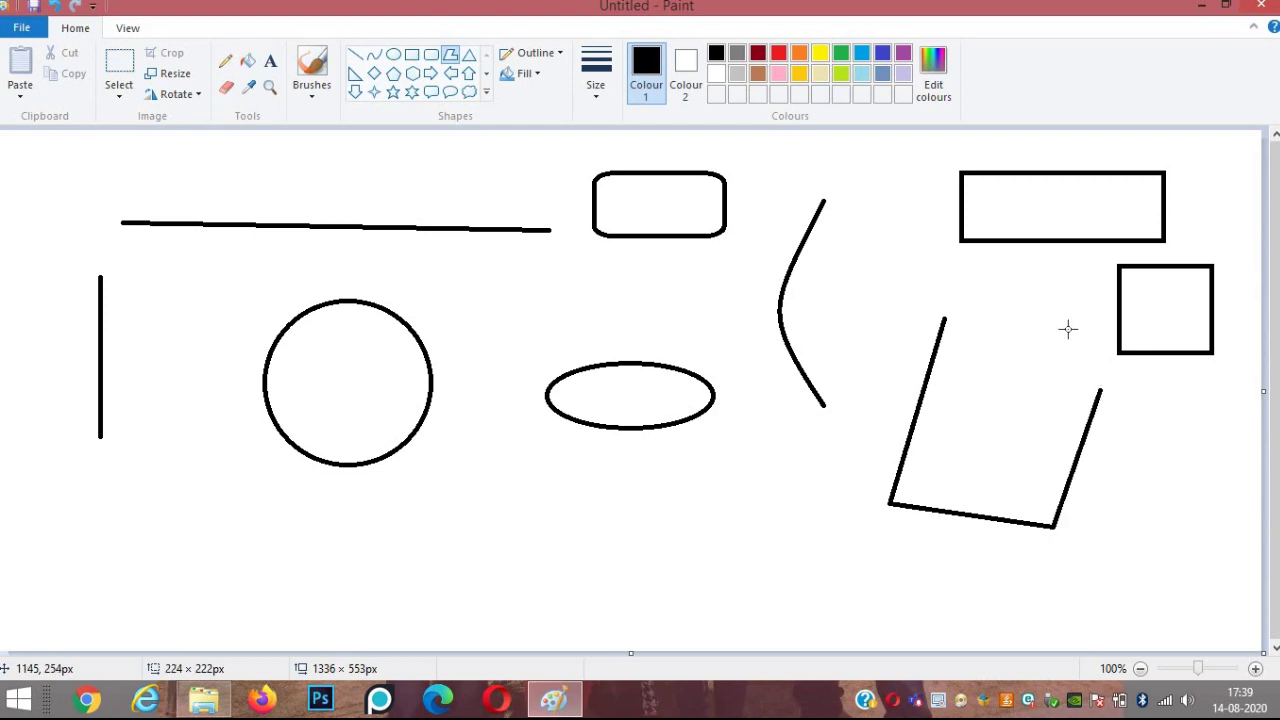
pyautogui.click(1055, 301)
pyautogui.click(944, 318)
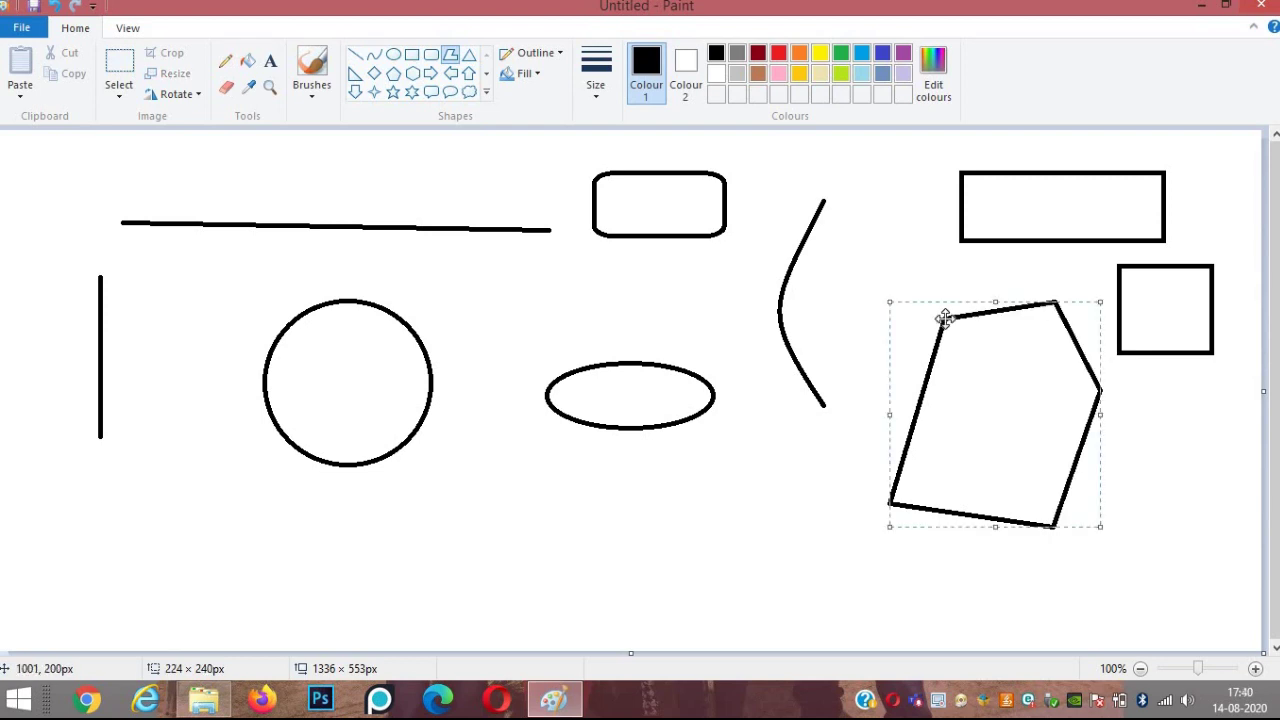
pyautogui.click(799, 301)
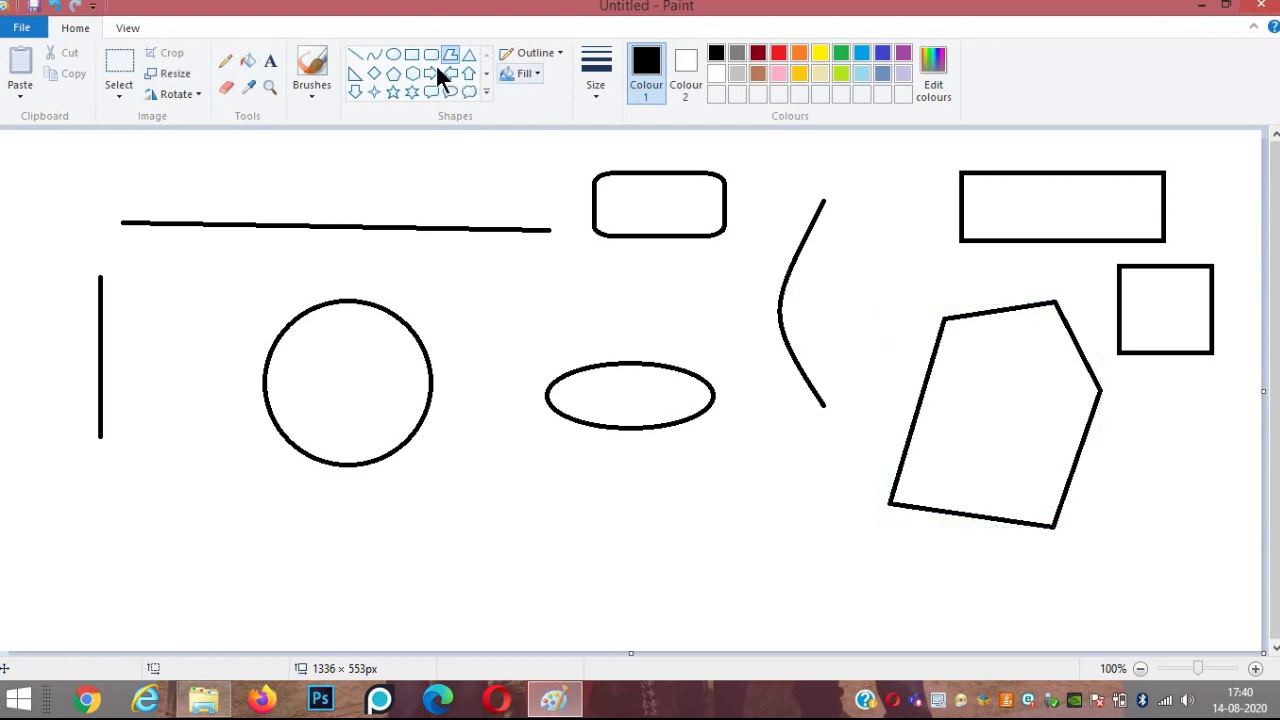
# Step: Draw an upright triangle below the circle and a right triangle to its left
pyautogui.click(467, 55)
pyautogui.moveTo(480, 443); pyautogui.dragTo(450, 494)
pyautogui.moveTo(403, 587); pyautogui.dragTo(352, 615)
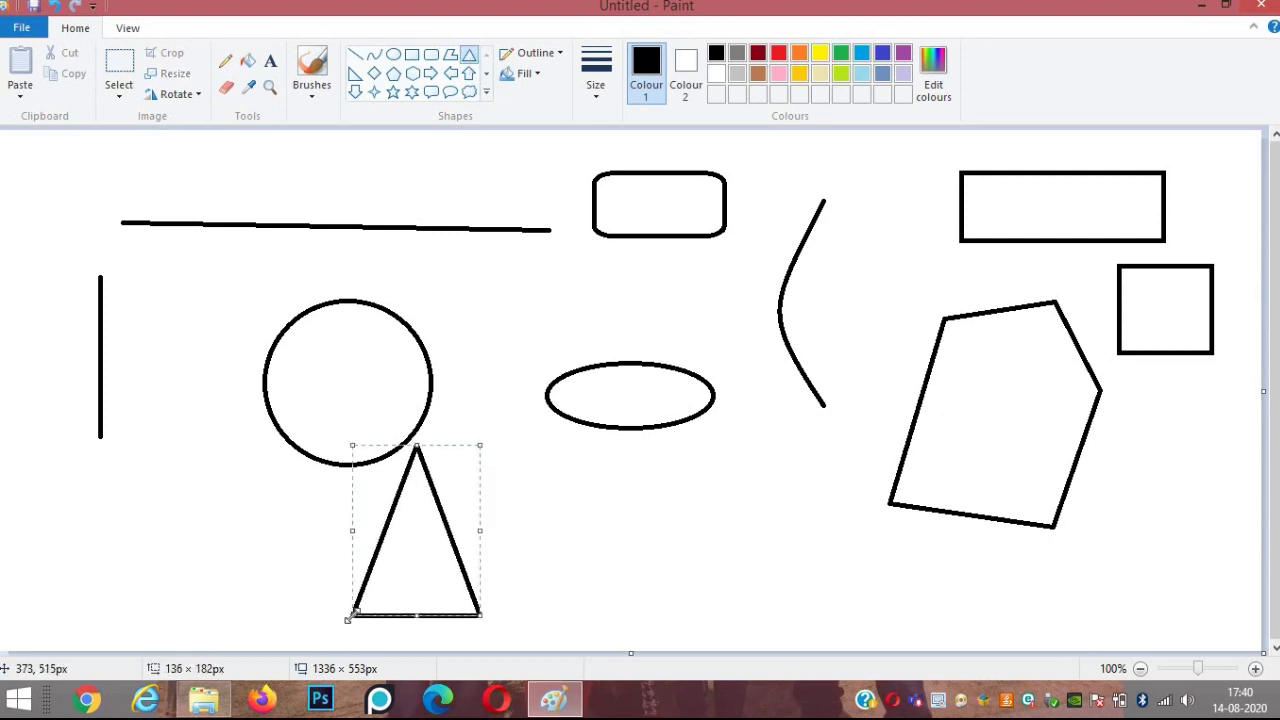
pyautogui.click(277, 580)
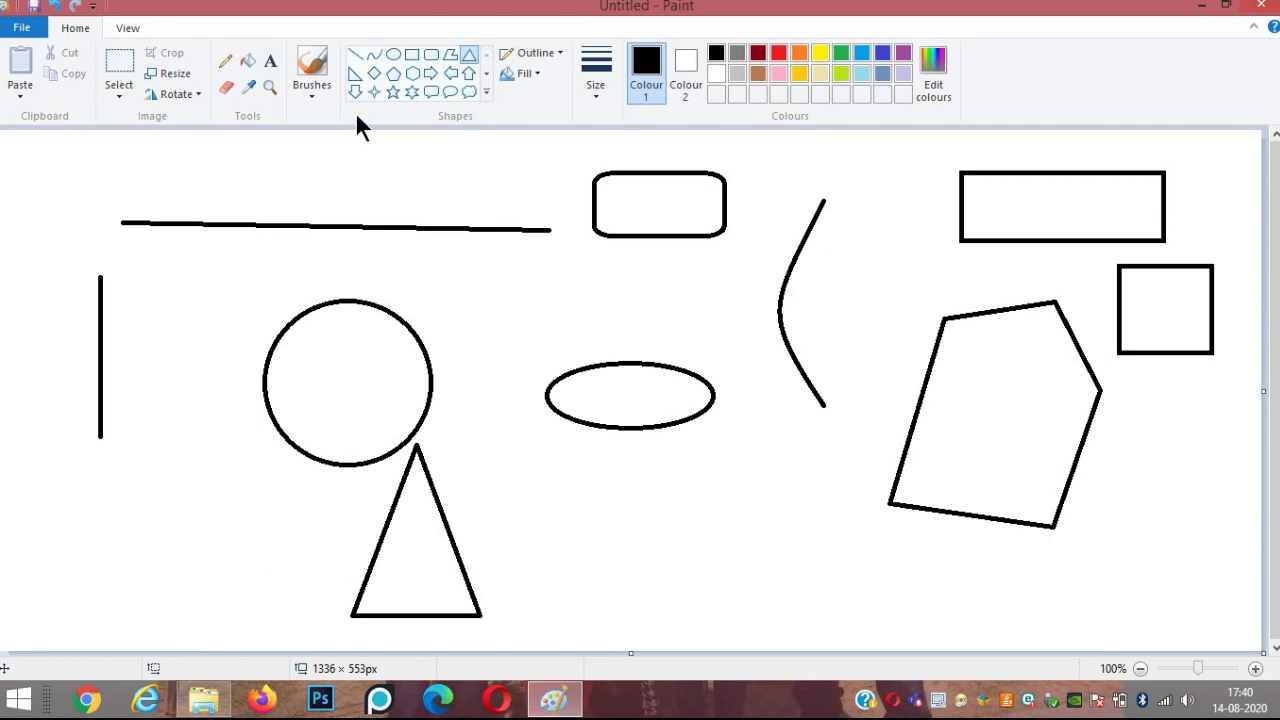
pyautogui.click(355, 75)
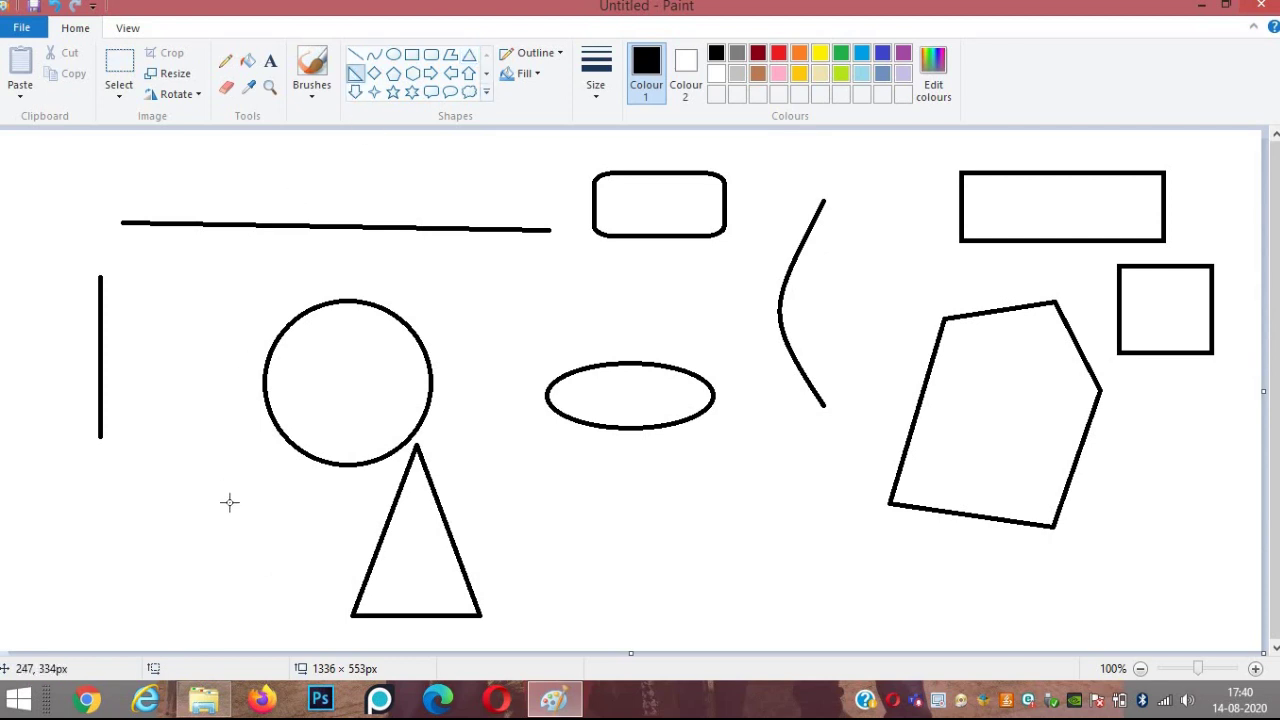
pyautogui.moveTo(198, 492); pyautogui.dragTo(330, 625)
pyautogui.click(346, 567)
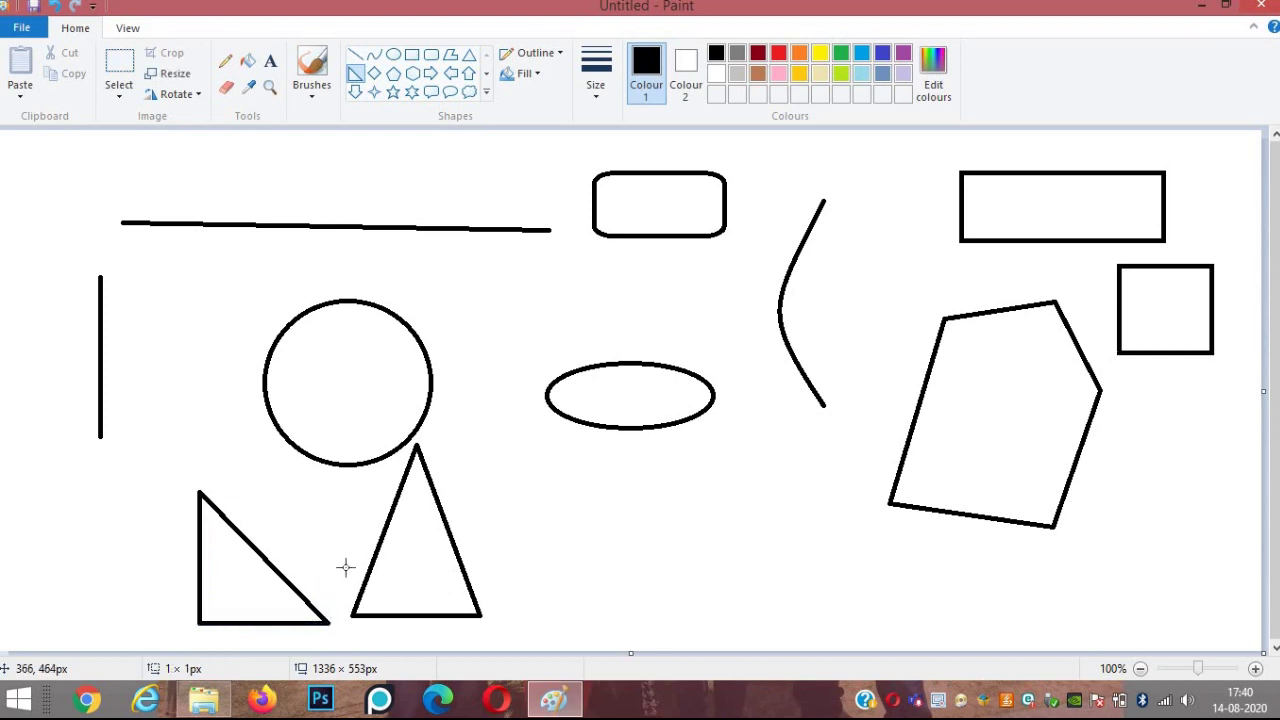
# Step: Add a diamond below the ellipse, a small pentagon at lower right, and a hexagon left of the circle
pyautogui.click(373, 74)
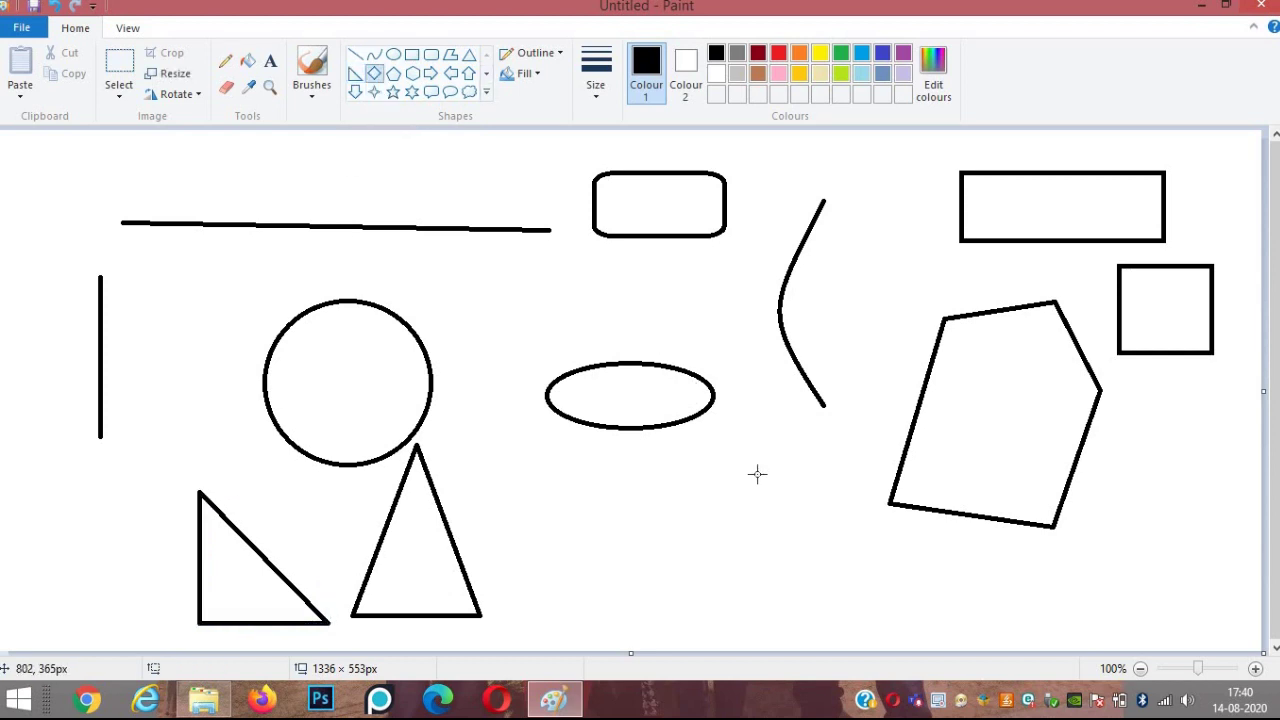
pyautogui.moveTo(758, 473); pyautogui.dragTo(626, 604)
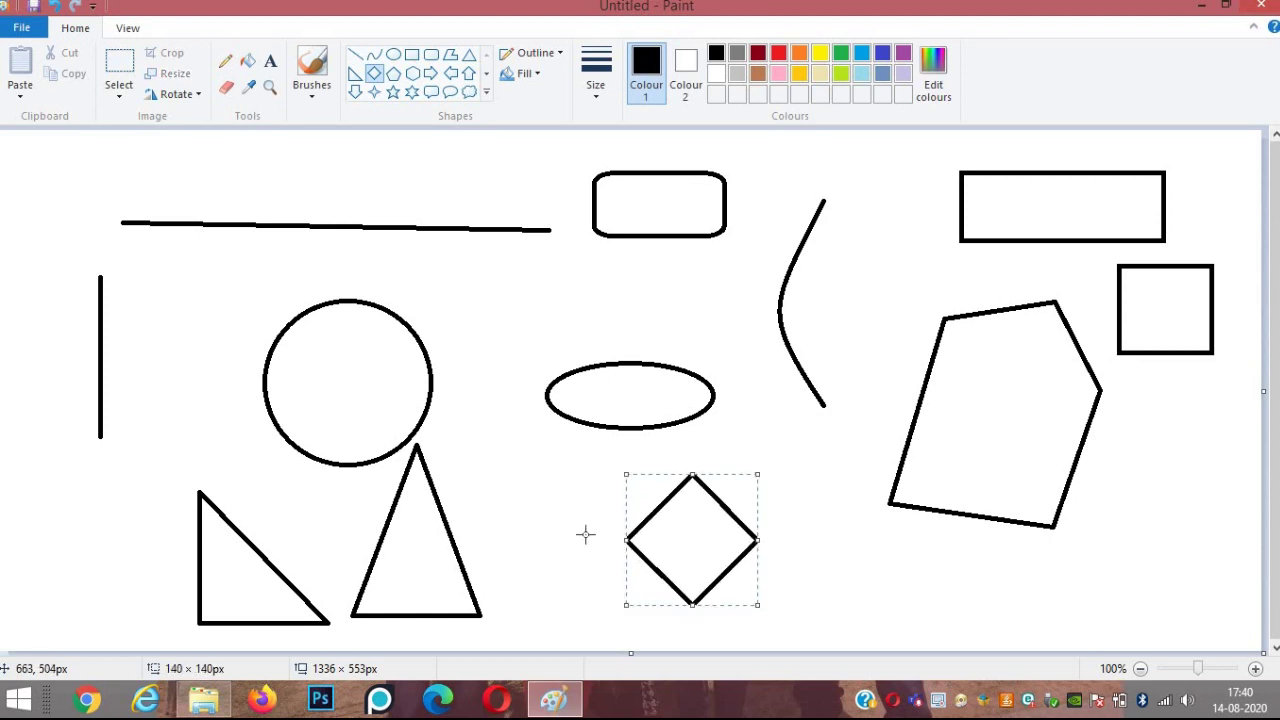
pyautogui.click(393, 74)
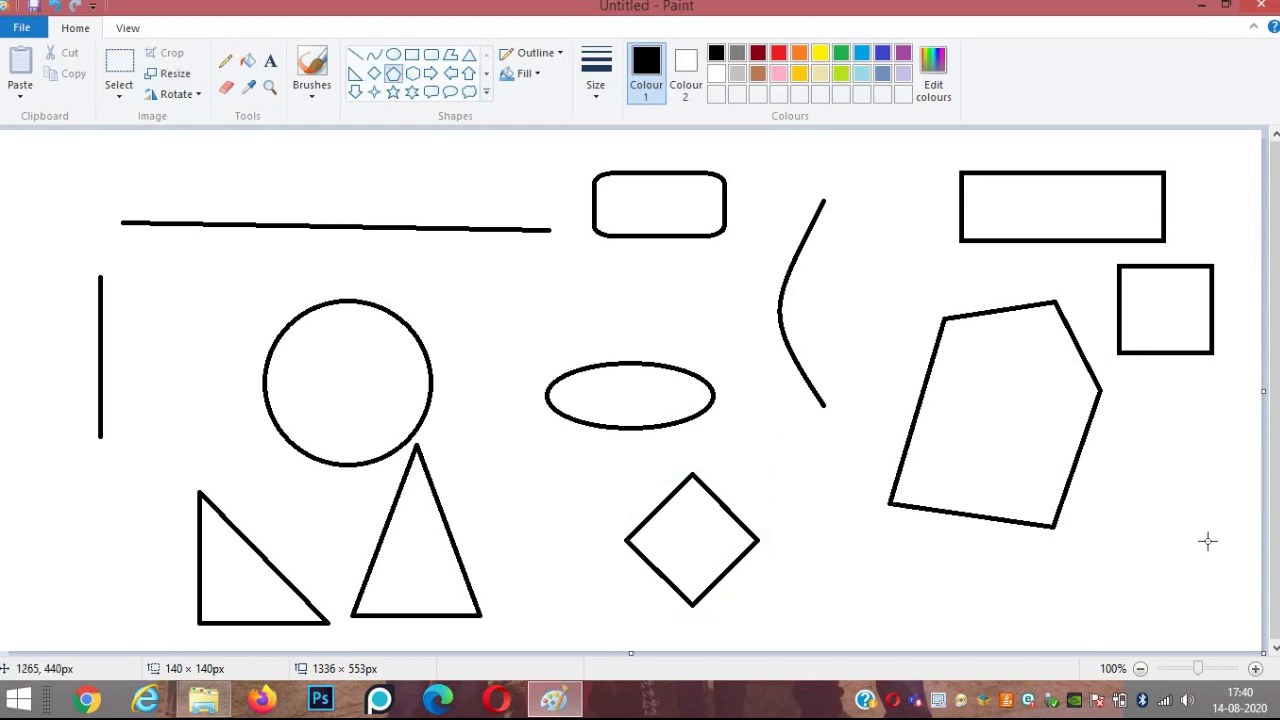
pyautogui.moveTo(1112, 477); pyautogui.dragTo(1207, 579)
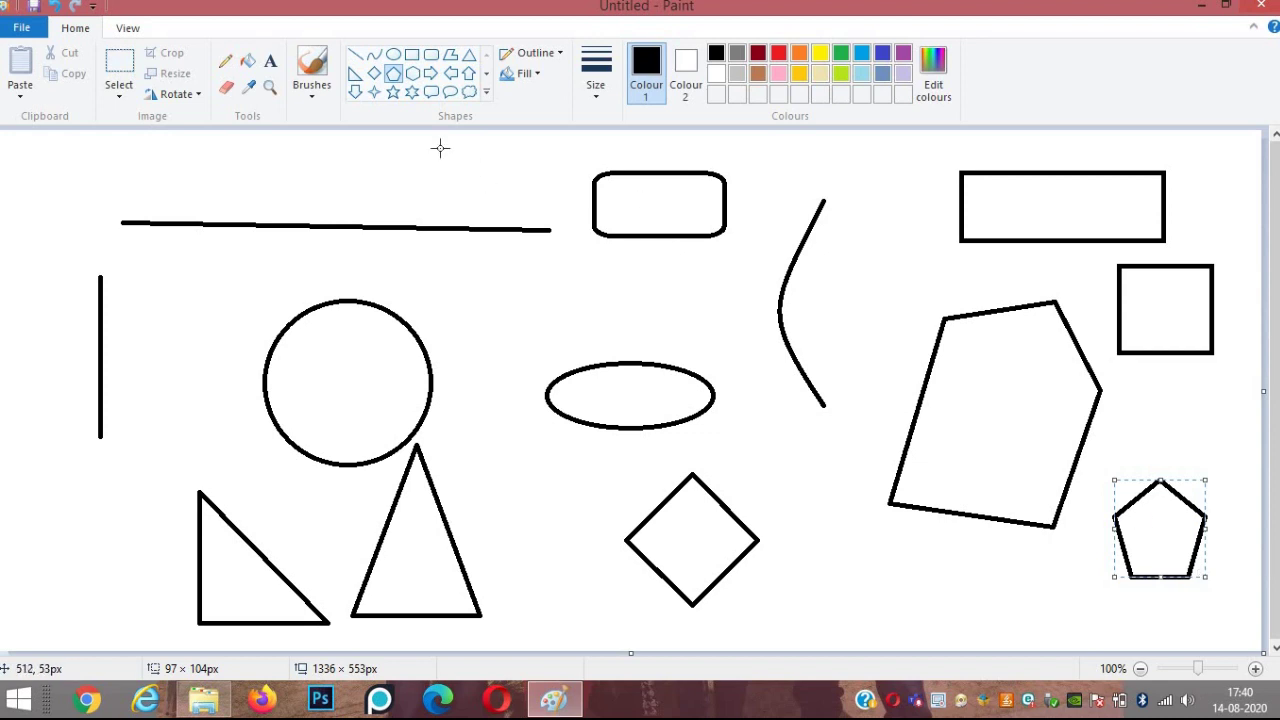
pyautogui.click(414, 74)
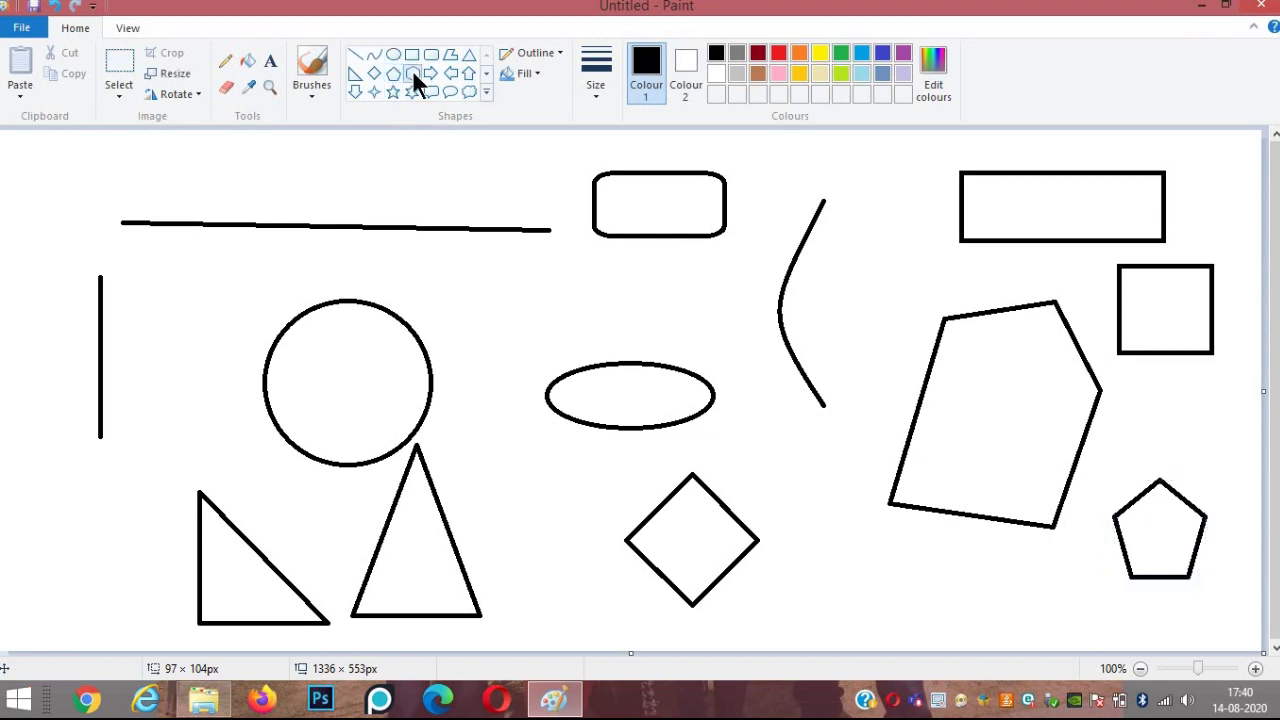
pyautogui.moveTo(140, 288); pyautogui.dragTo(233, 398)
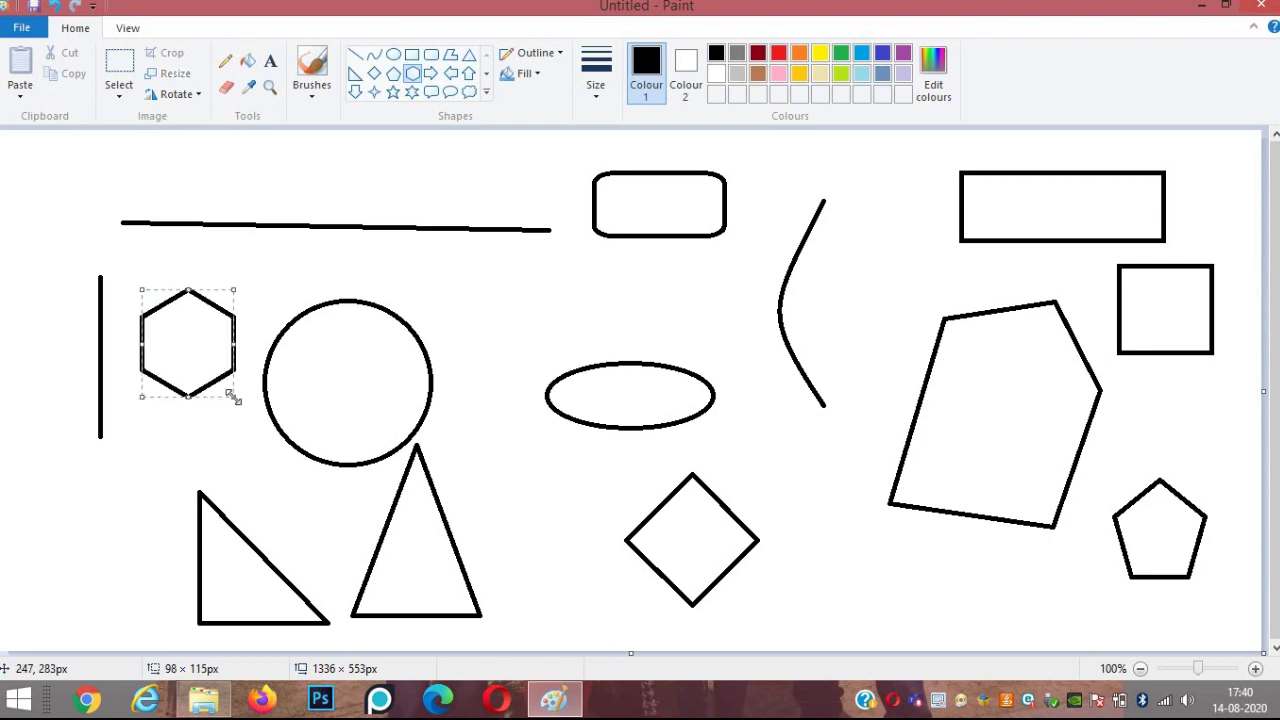
pyautogui.click(366, 143)
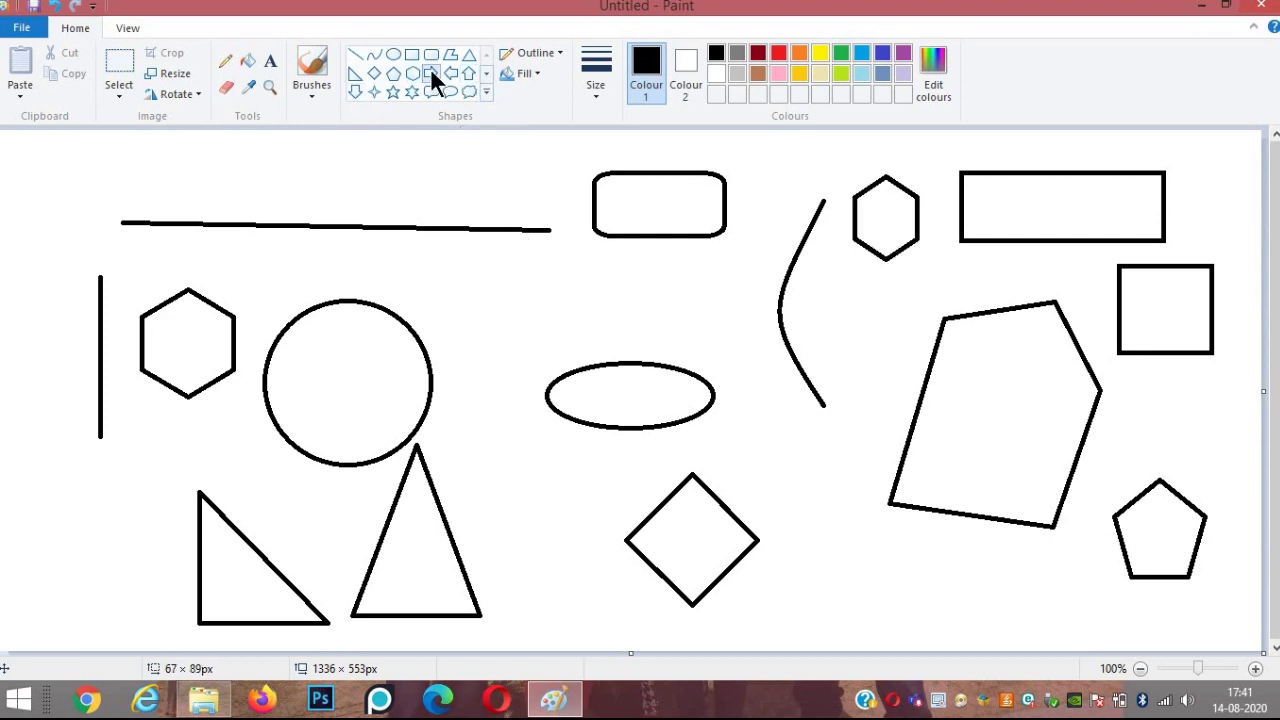
# Step: Draw a long right arrow above the top line, a small arrow and a six-point star above the ellipse
pyautogui.click(430, 73)
pyautogui.moveTo(50, 173); pyautogui.dragTo(158, 207)
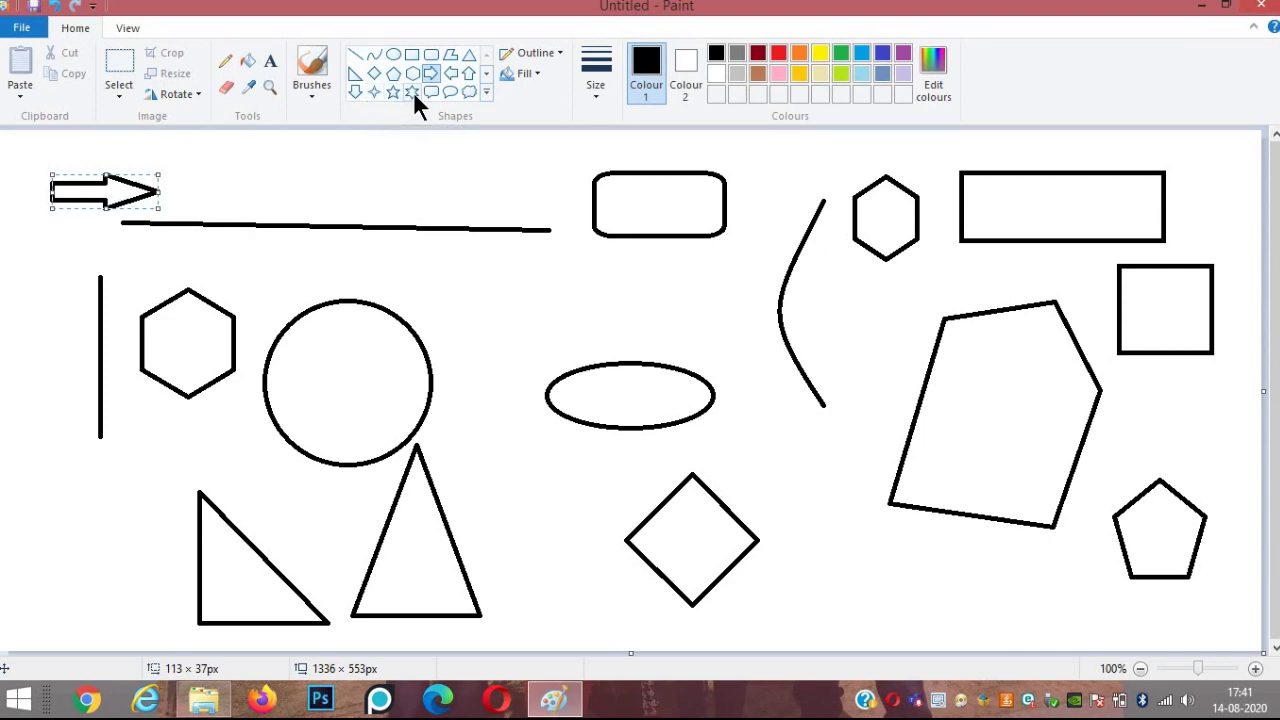
pyautogui.moveTo(487, 291); pyautogui.dragTo(536, 333)
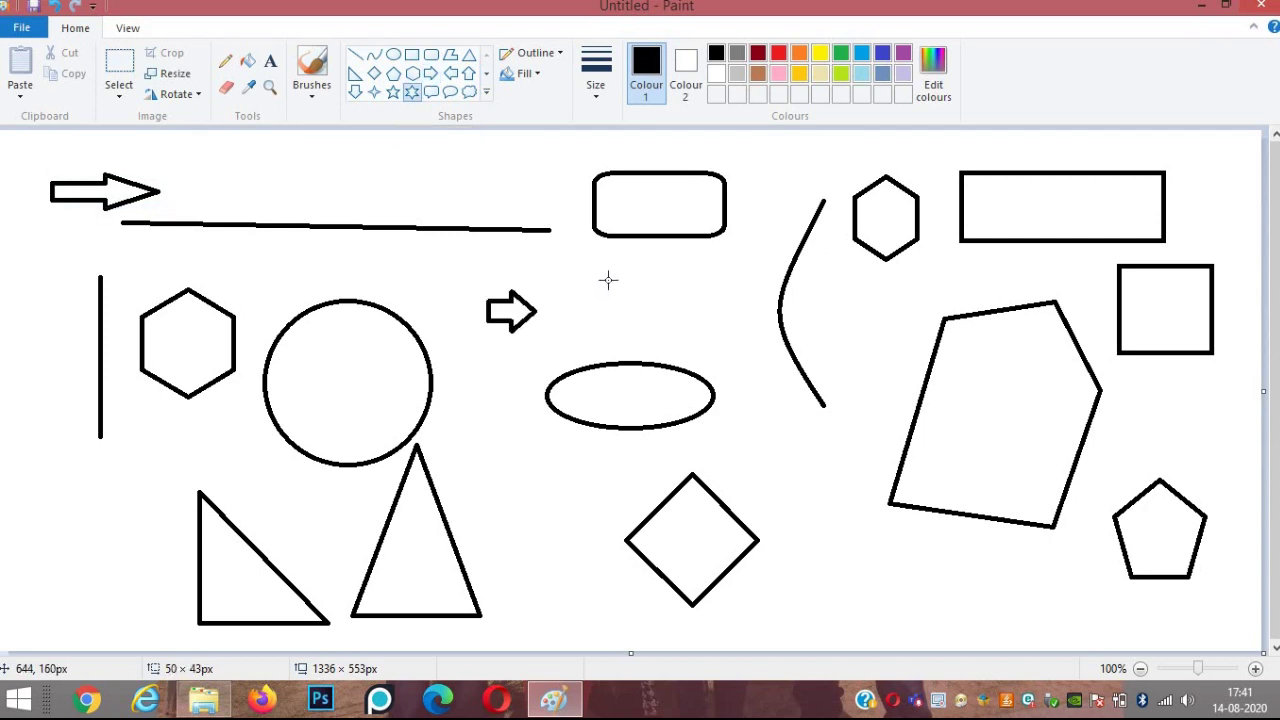
pyautogui.moveTo(606, 278); pyautogui.dragTo(709, 360)
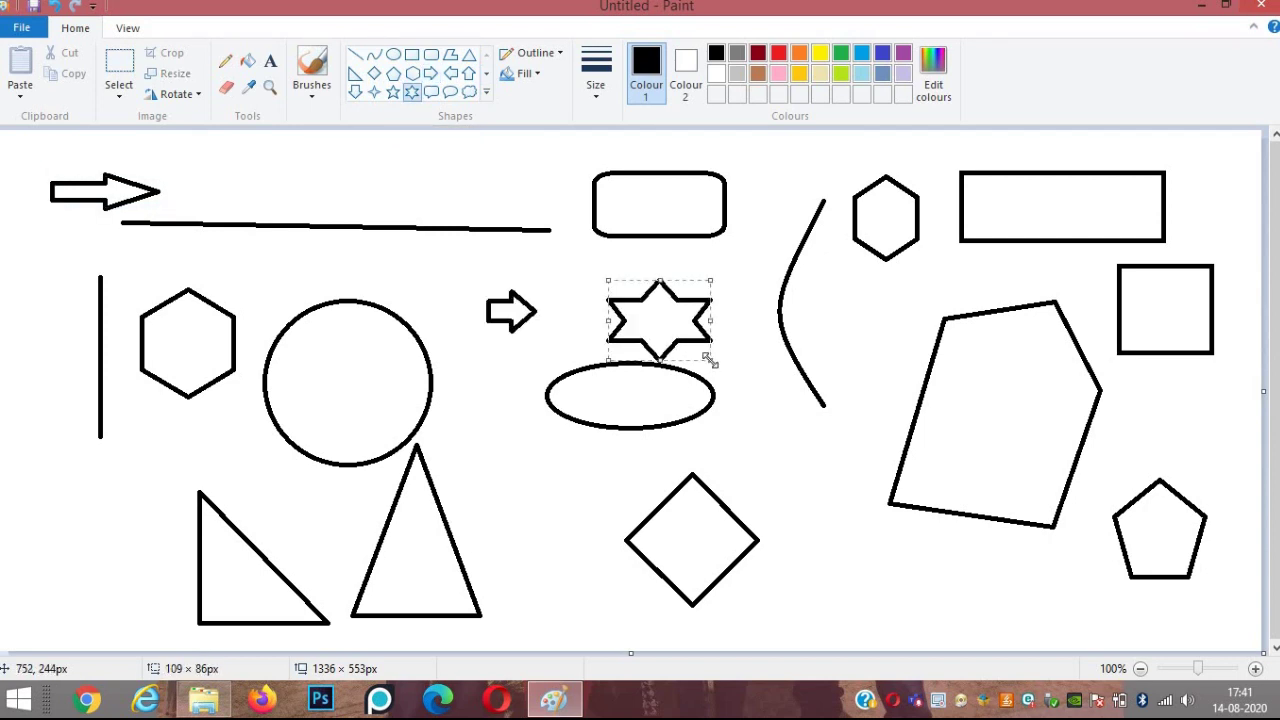
# Step: Draw a cloud callout above the long line and a rectangular speech callout beside the diamond
pyautogui.click(430, 88)
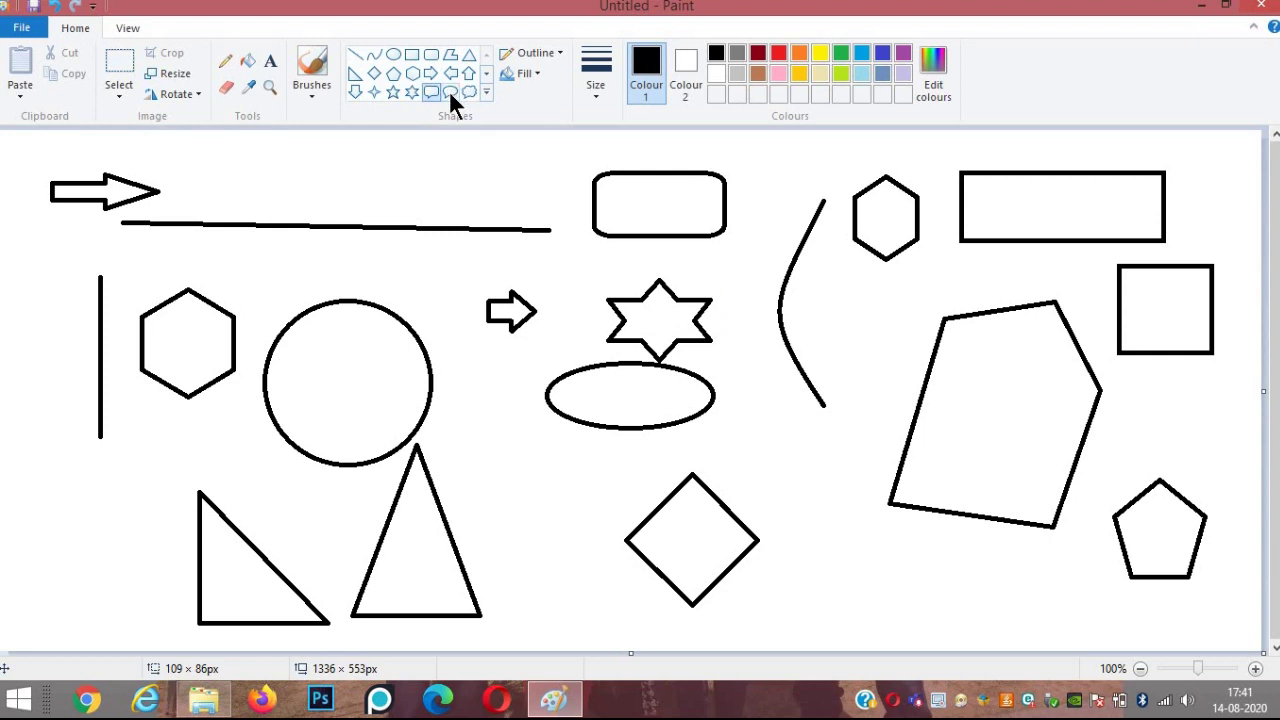
pyautogui.click(449, 90)
pyautogui.click(468, 90)
pyautogui.moveTo(522, 170); pyautogui.dragTo(380, 213)
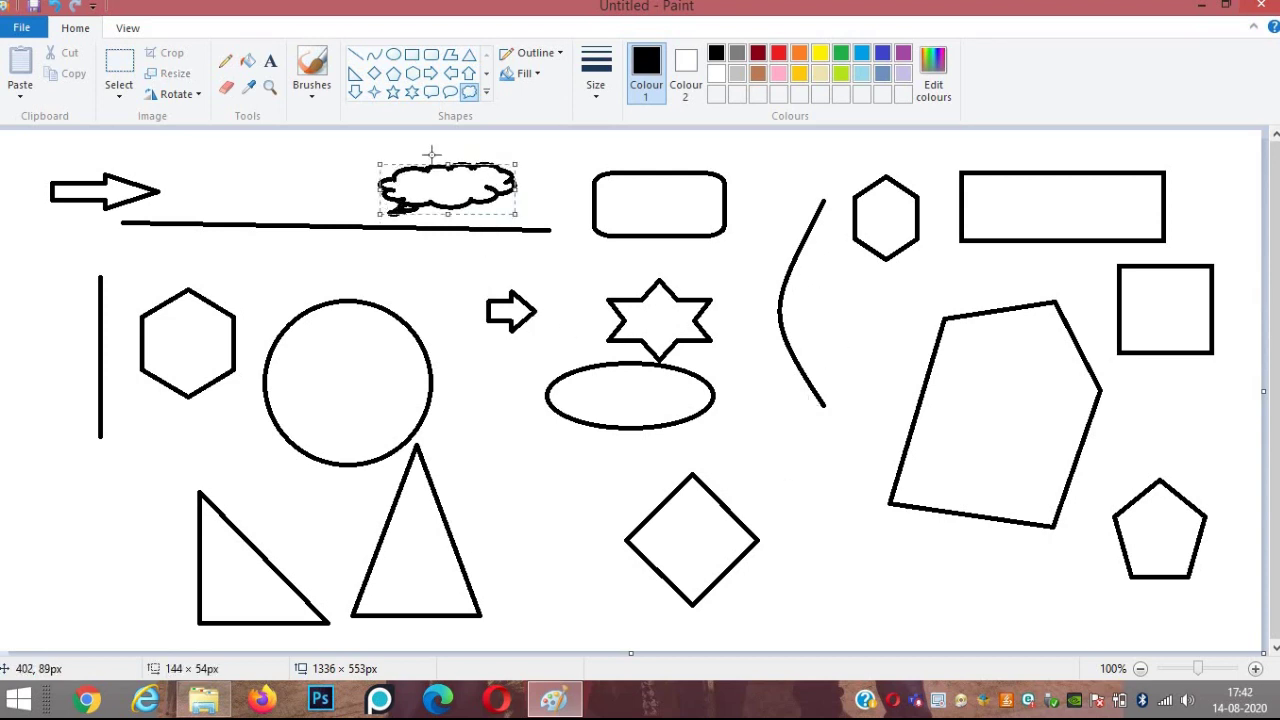
pyautogui.click(427, 90)
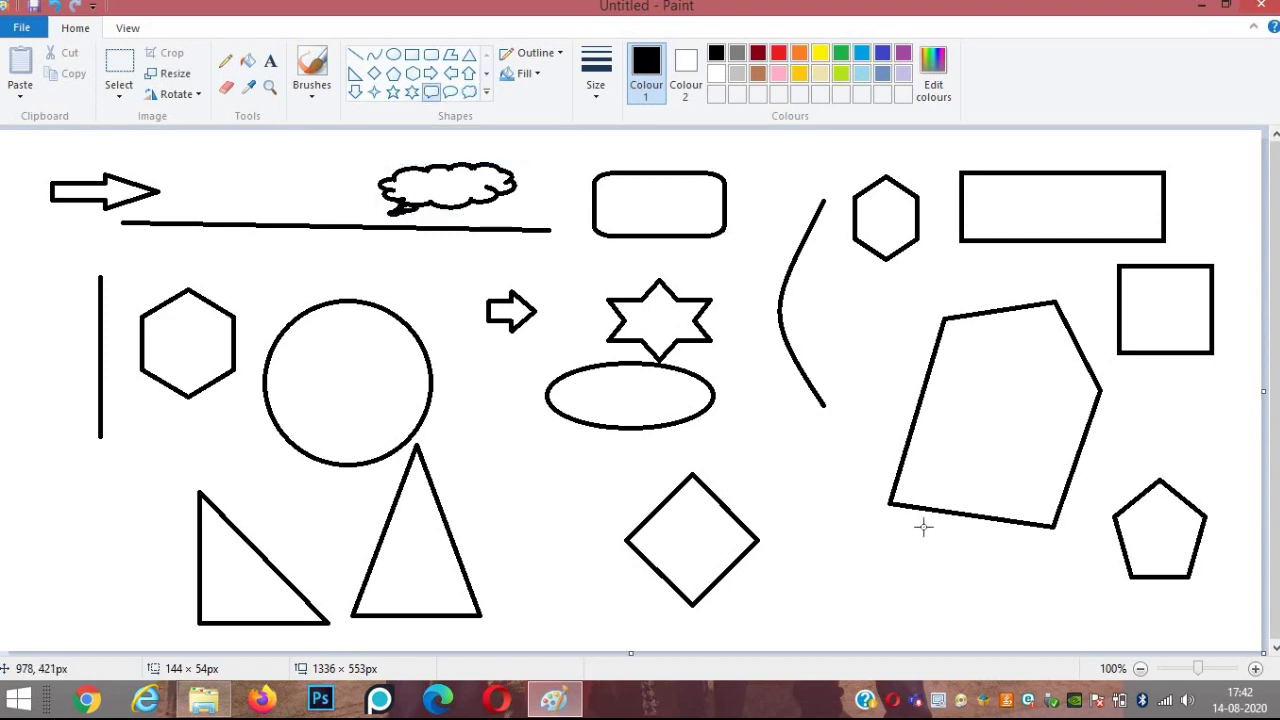
pyautogui.moveTo(923, 528); pyautogui.dragTo(783, 624)
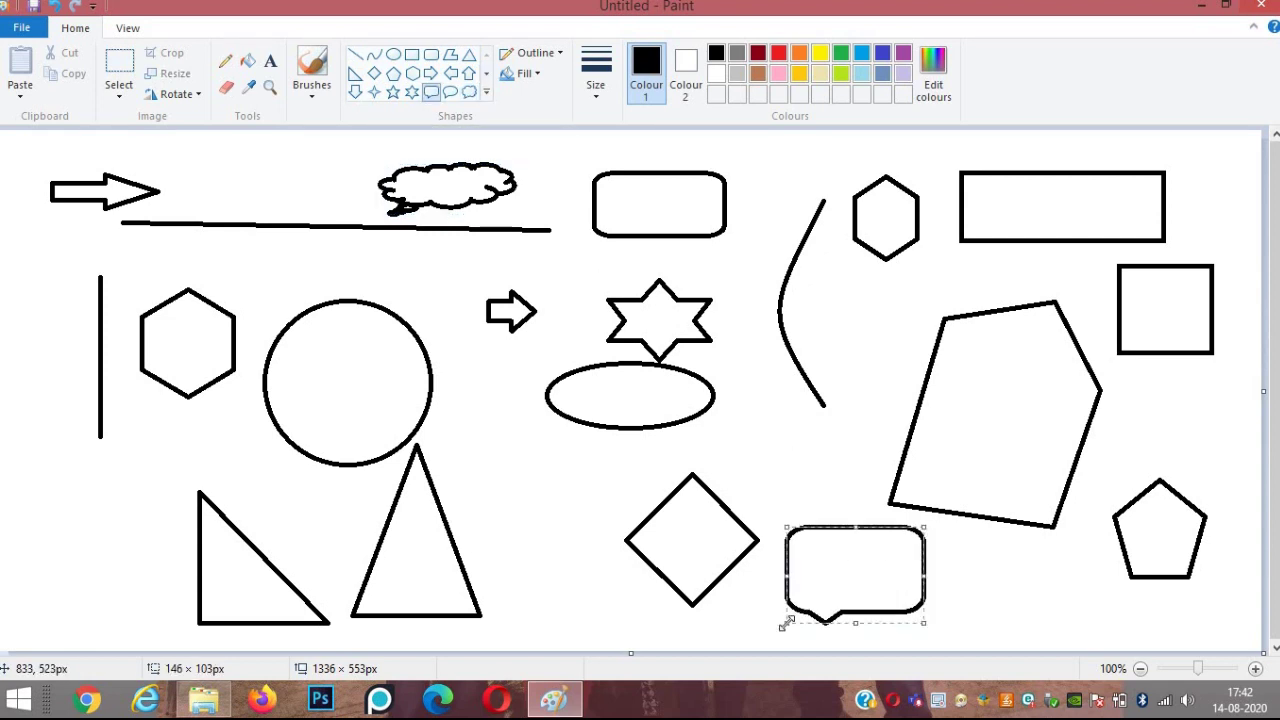
# Step: Draw a small heart above the curve and a lightning bolt beside the tall triangle
pyautogui.click(486, 73)
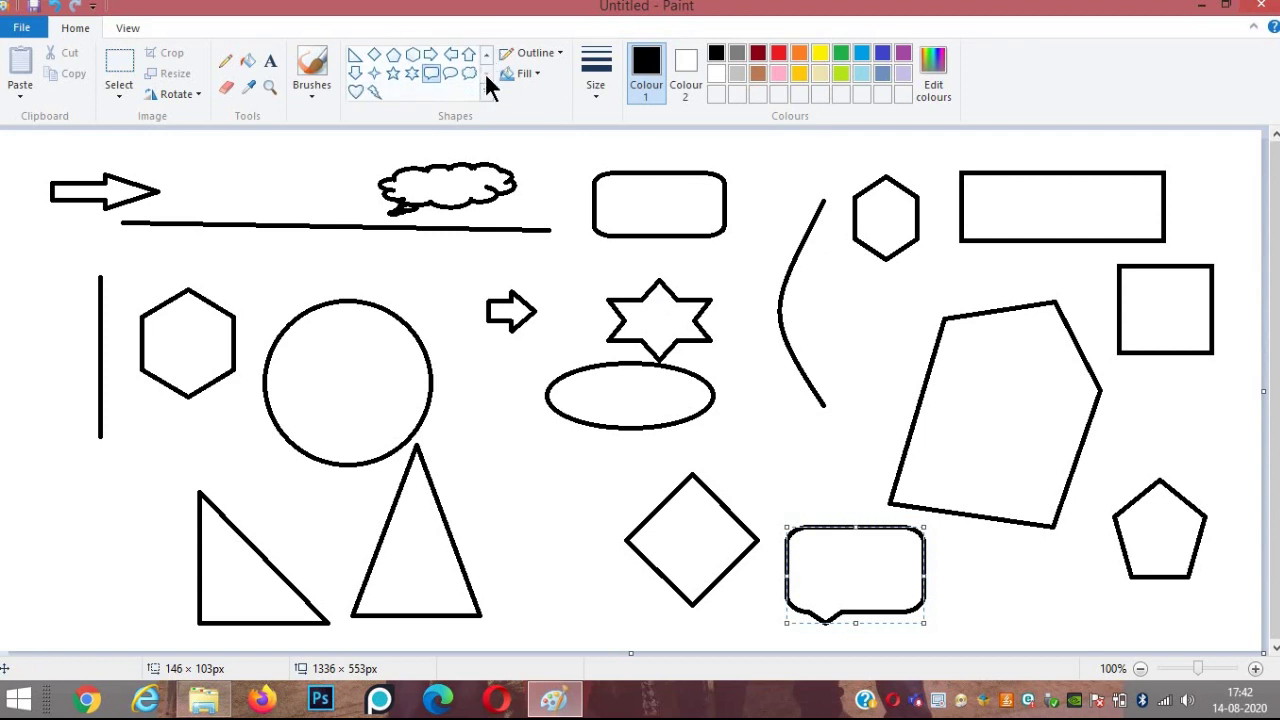
pyautogui.click(357, 93)
pyautogui.moveTo(757, 162); pyautogui.dragTo(814, 212)
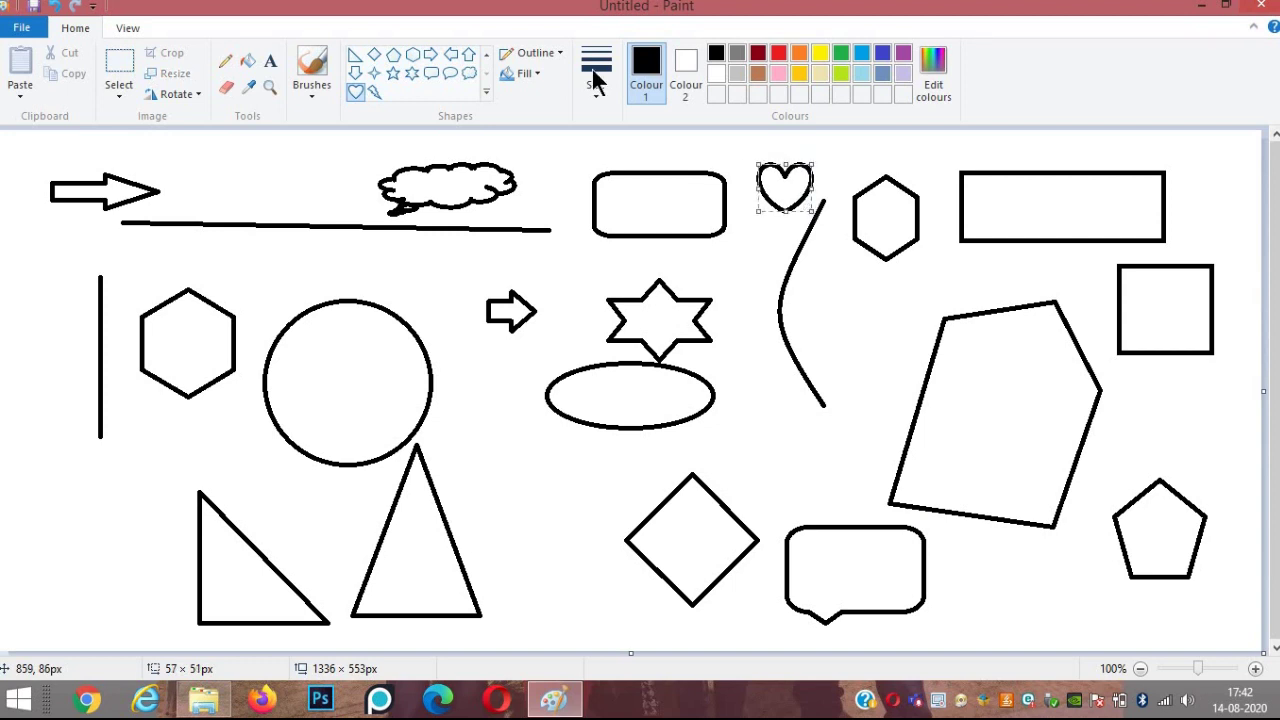
pyautogui.click(373, 92)
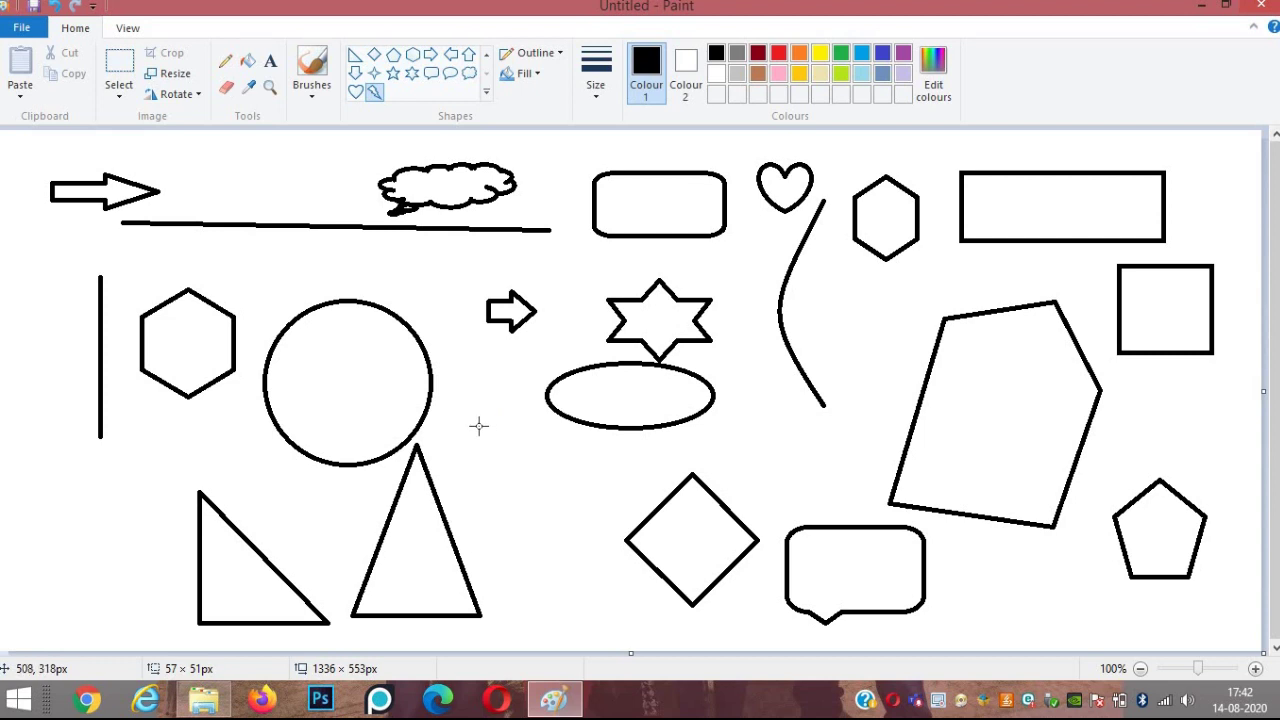
pyautogui.moveTo(479, 426); pyautogui.dragTo(600, 566)
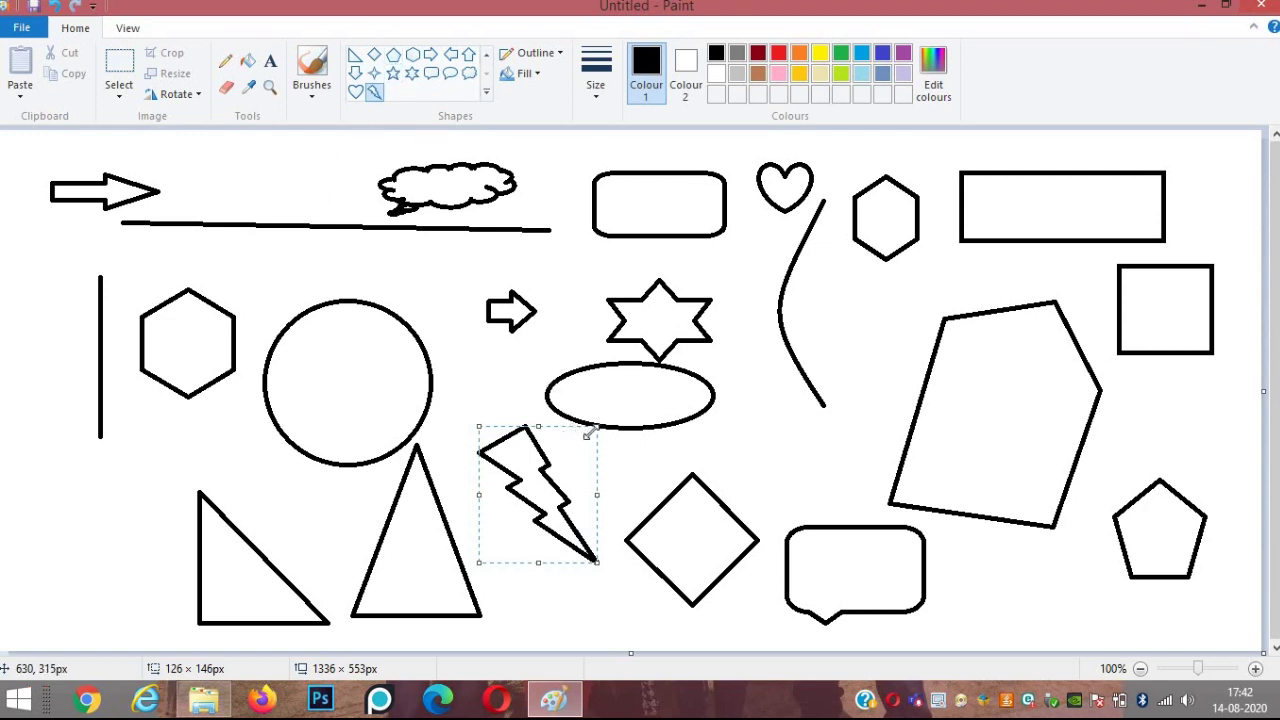
# Step: Resize the lightning bolt to about 121 × 142 px and commit it
pyautogui.moveTo(591, 435); pyautogui.dragTo(558, 451)
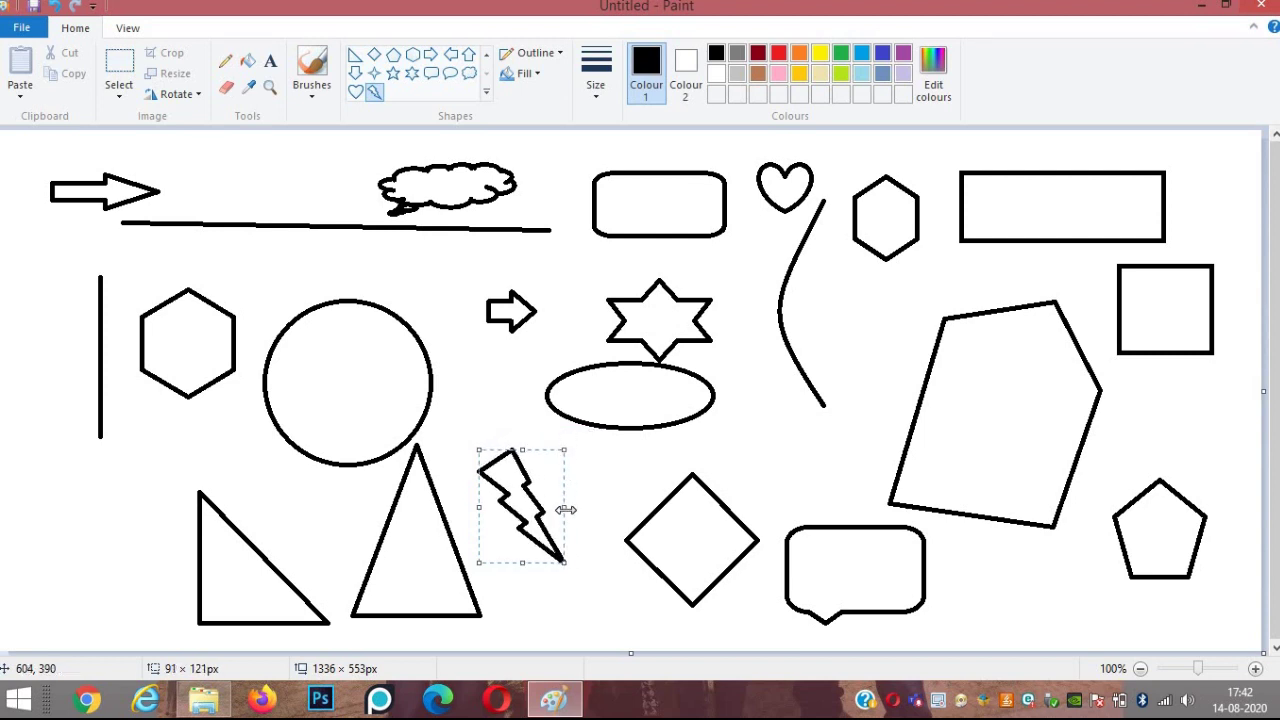
pyautogui.moveTo(562, 510); pyautogui.dragTo(593, 510)
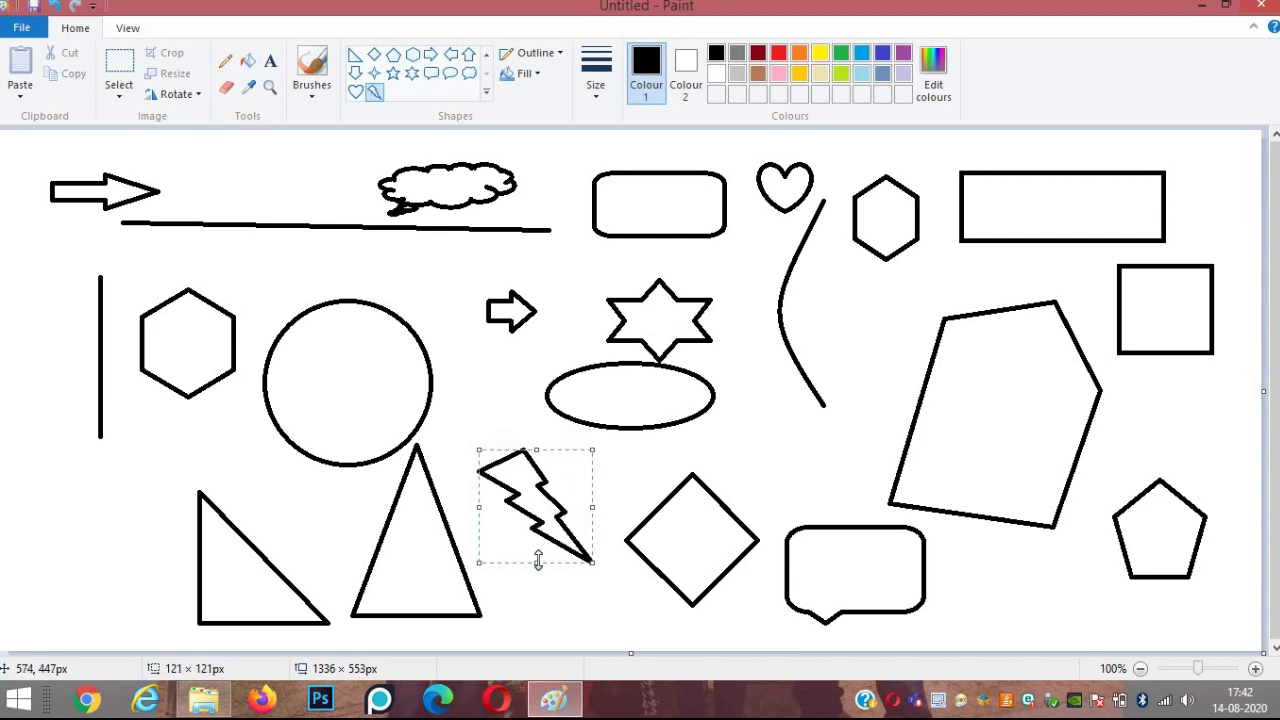
pyautogui.moveTo(537, 561); pyautogui.dragTo(537, 582)
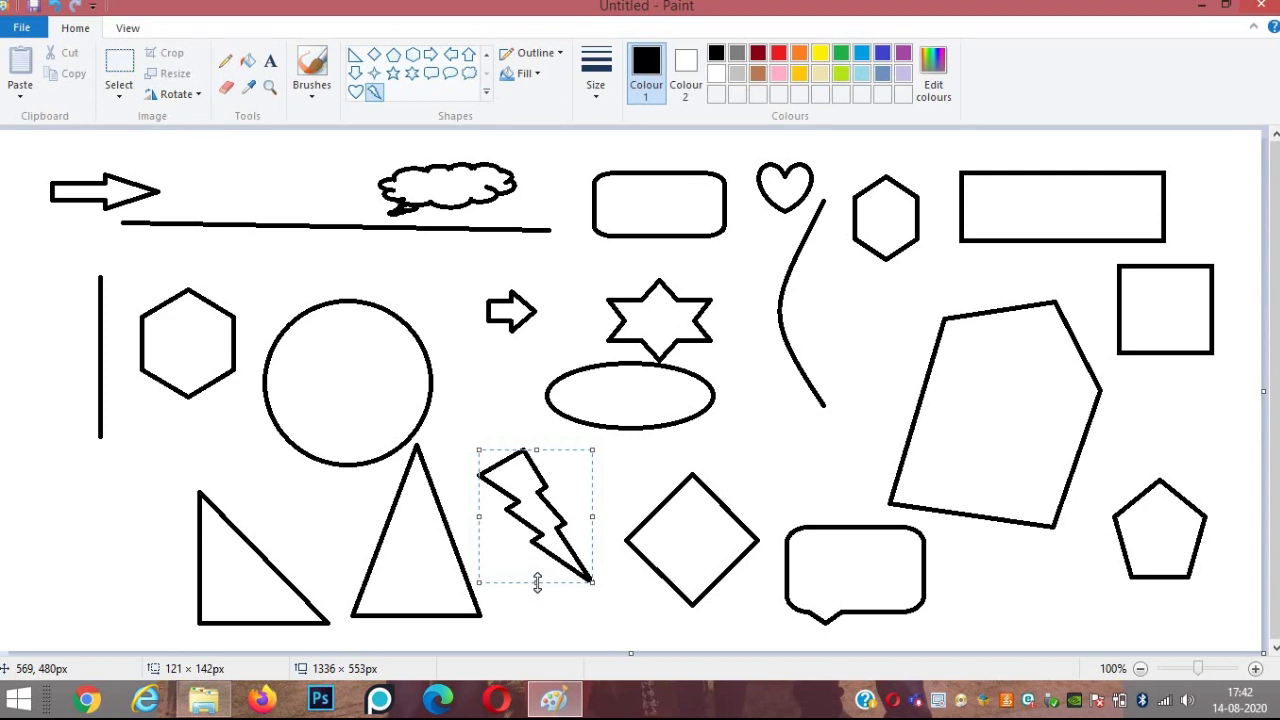
pyautogui.click(650, 472)
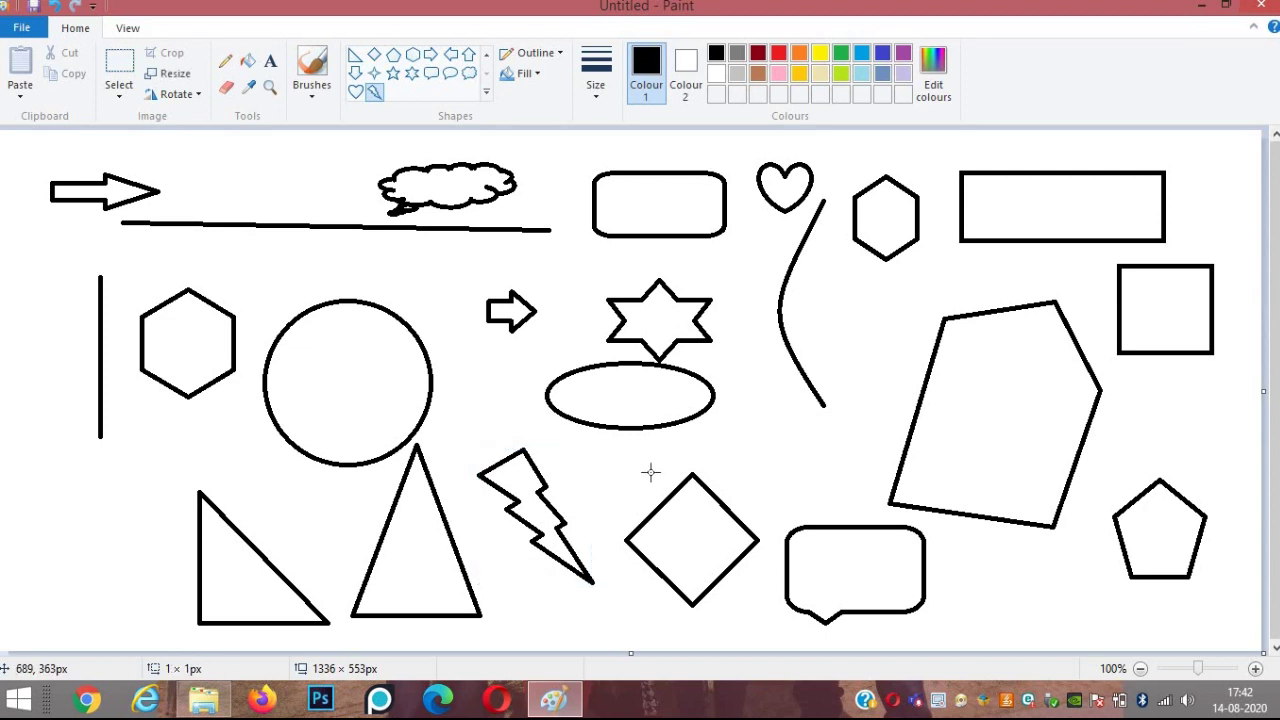